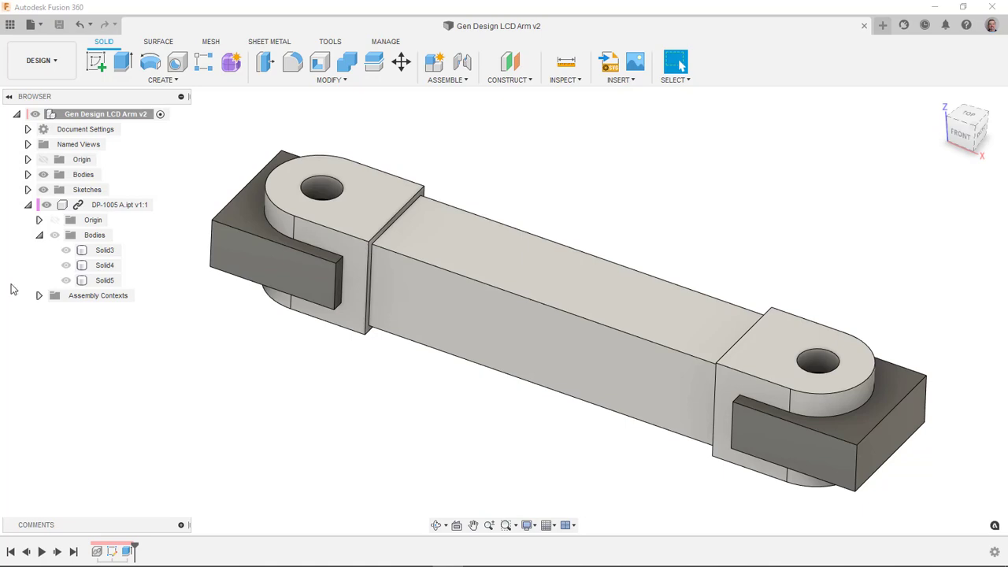
Switch the LCD arm model to the Generative Design workspace and dismiss the Unlimited Access extension offer
{"action": "left_click", "coordinate": [60, 62]}
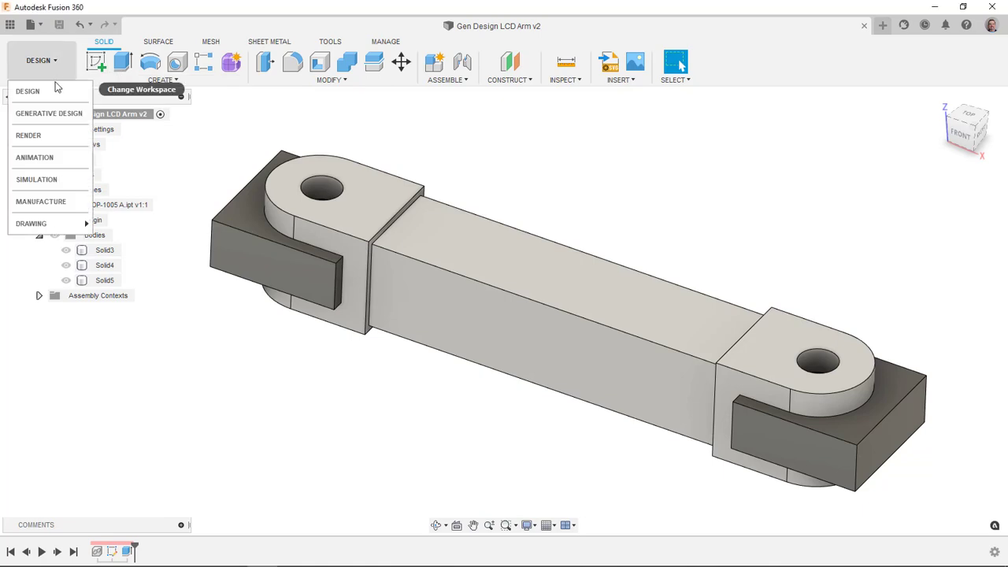
{"action": "left_click", "coordinate": [52, 115]}
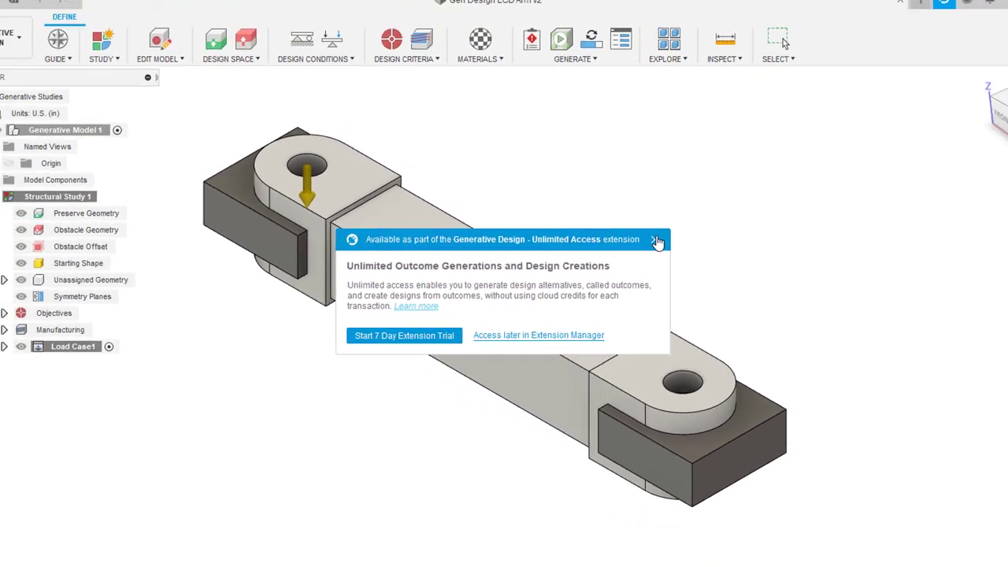
{"action": "left_click", "coordinate": [736, 213]}
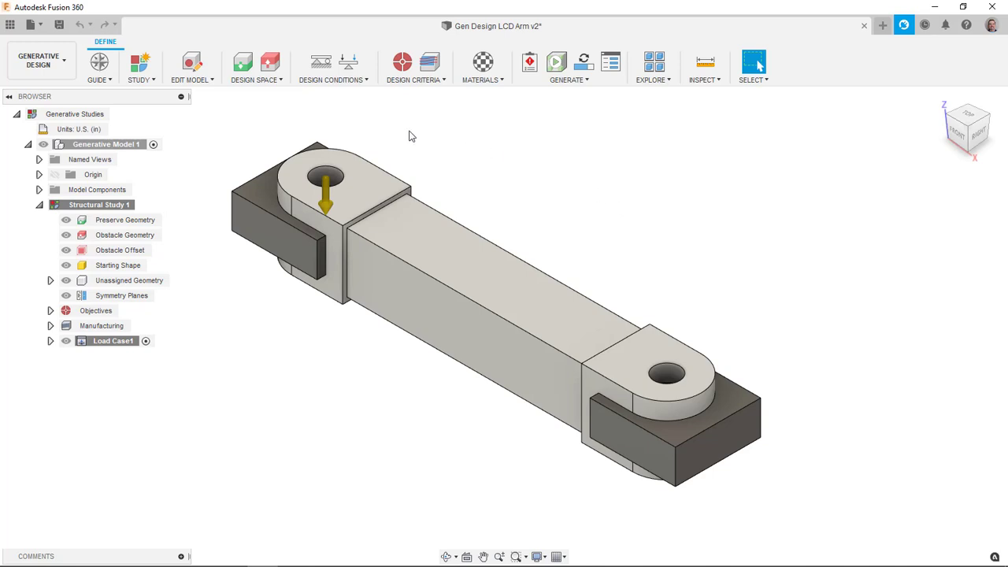
Define the two clevis end bodies of the arm as preserve geometry
{"action": "left_click", "coordinate": [241, 63]}
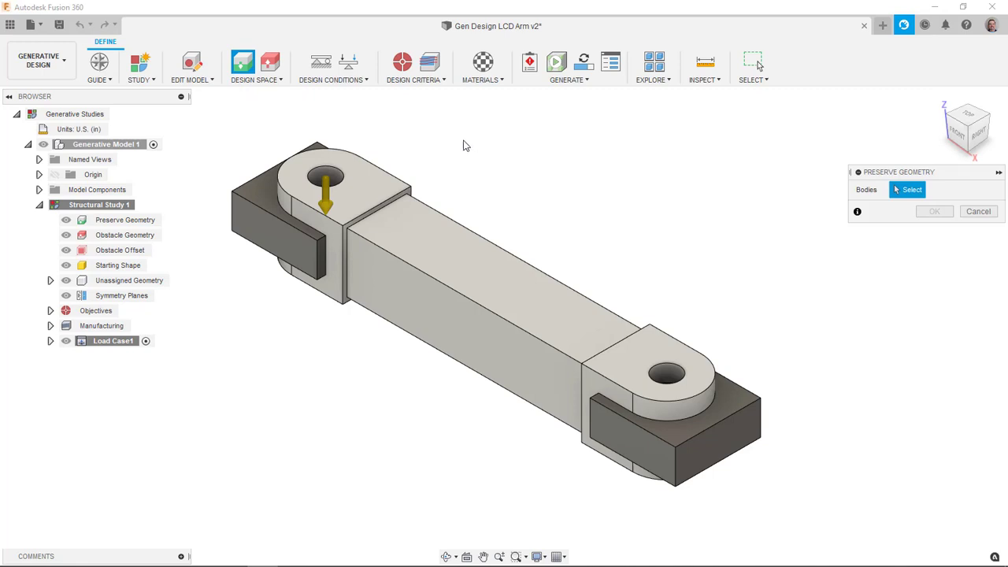
{"action": "left_click", "coordinate": [382, 181]}
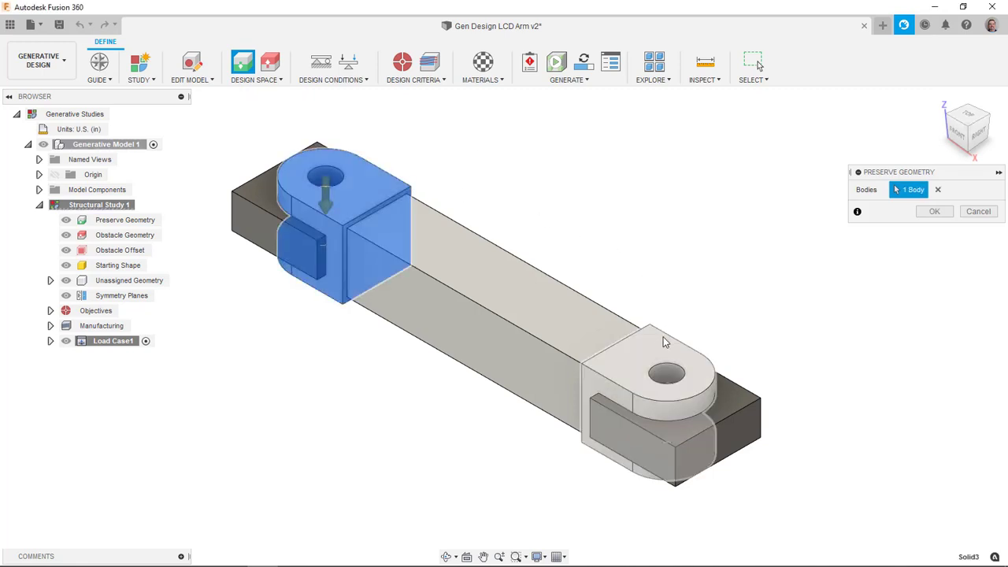
{"action": "left_click", "coordinate": [662, 335]}
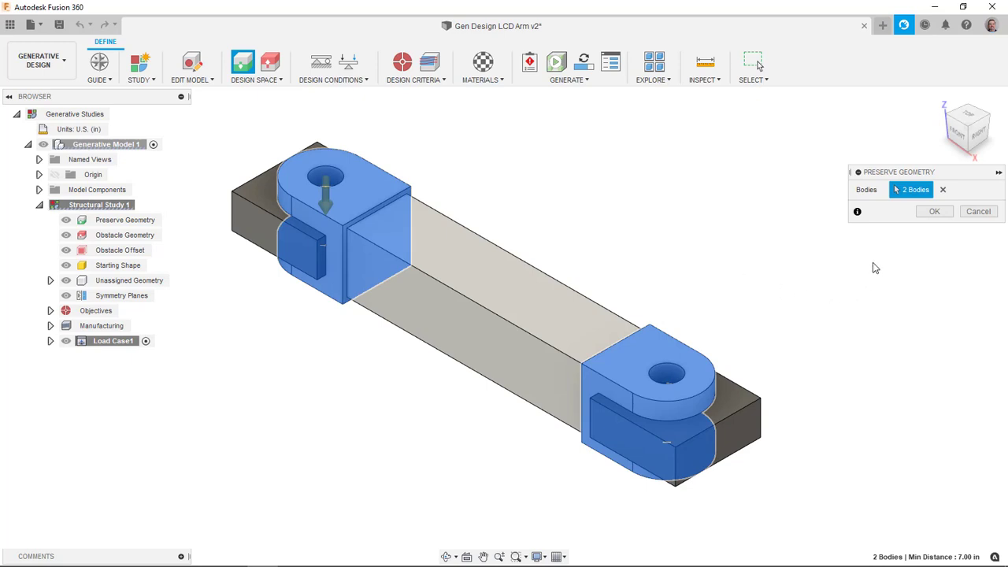
{"action": "left_click", "coordinate": [934, 211]}
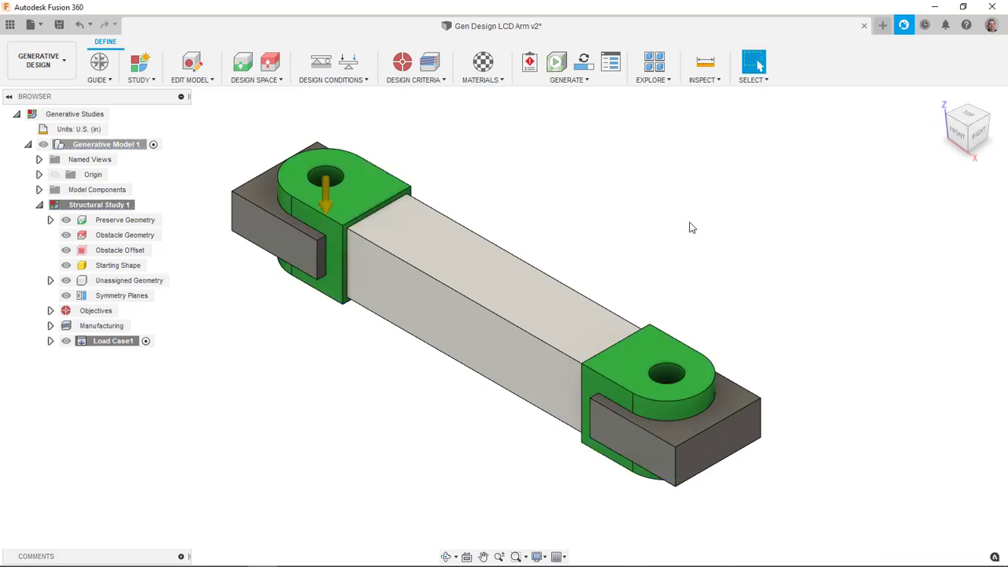
Define the two rectangular blocks inside the clevis slots as obstacle geometry
{"action": "left_click", "coordinate": [270, 63]}
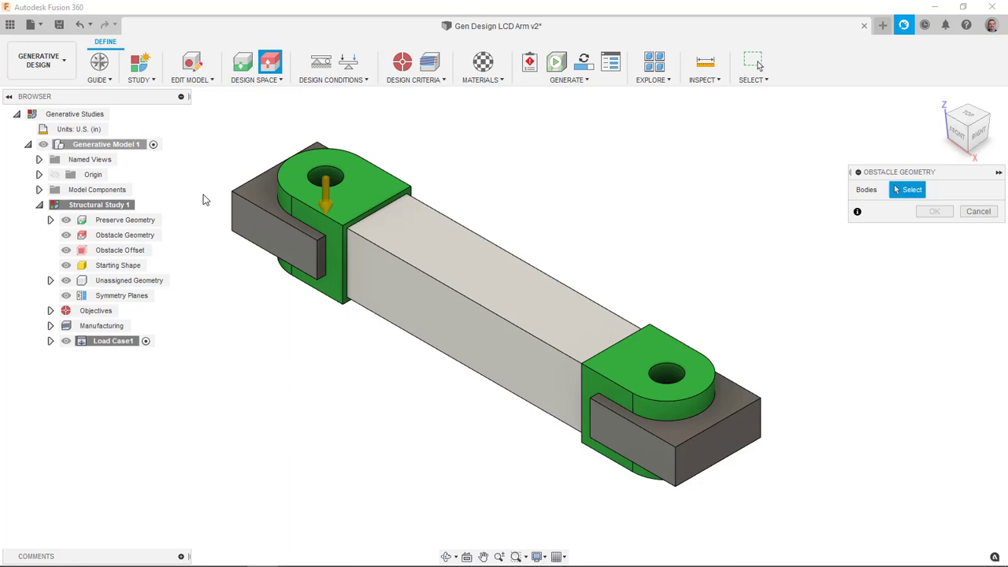
{"action": "left_click", "coordinate": [245, 254]}
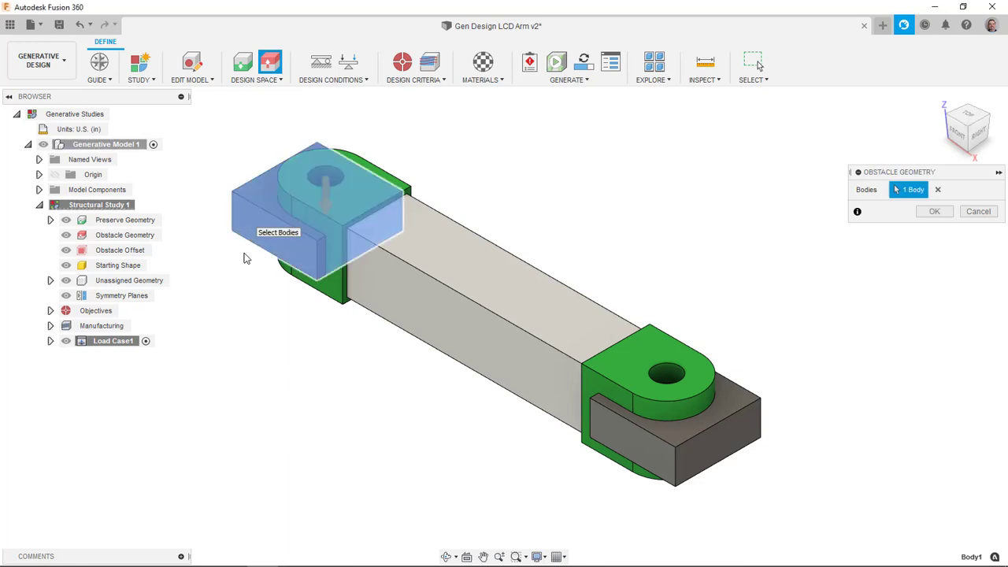
{"action": "left_click", "coordinate": [707, 451]}
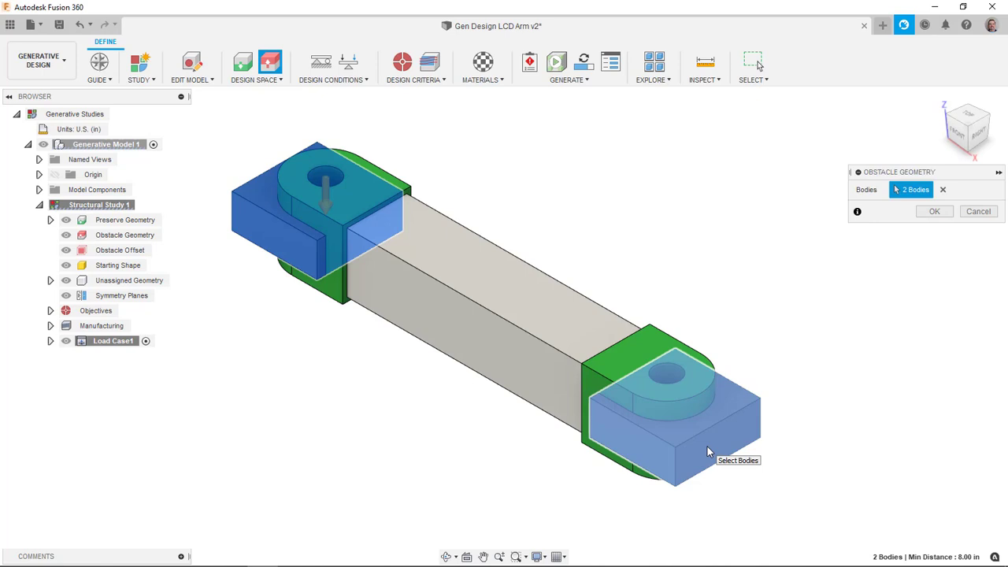
{"action": "left_click", "coordinate": [935, 211]}
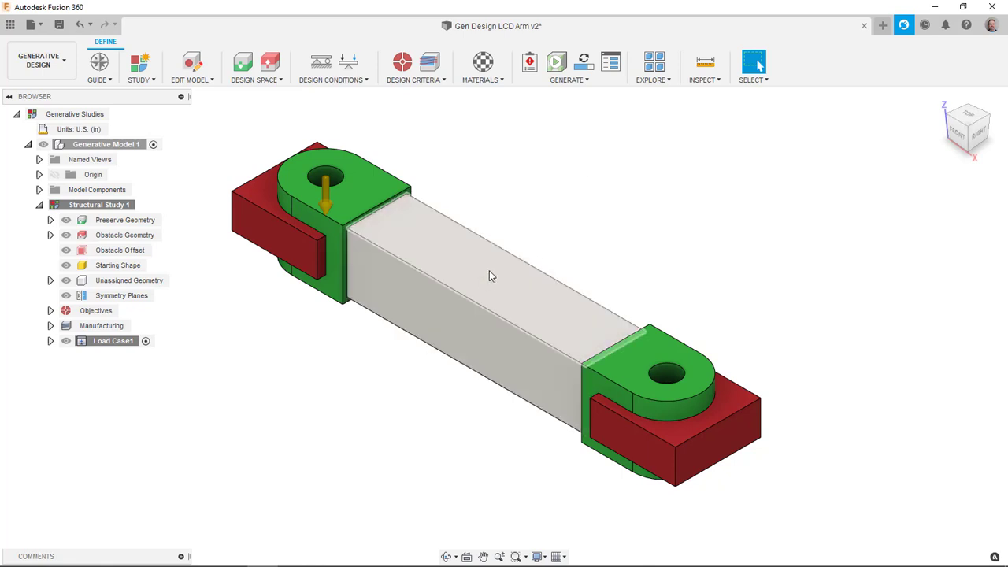
Assign the long middle bar between the clevis ends as the starting shape
{"action": "left_click", "coordinate": [256, 80]}
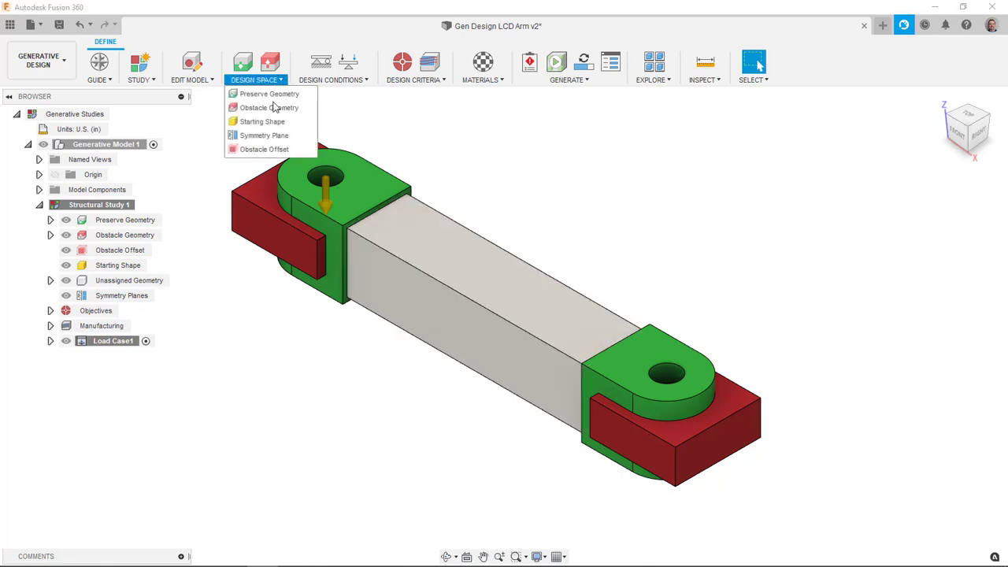
{"action": "left_click", "coordinate": [268, 120]}
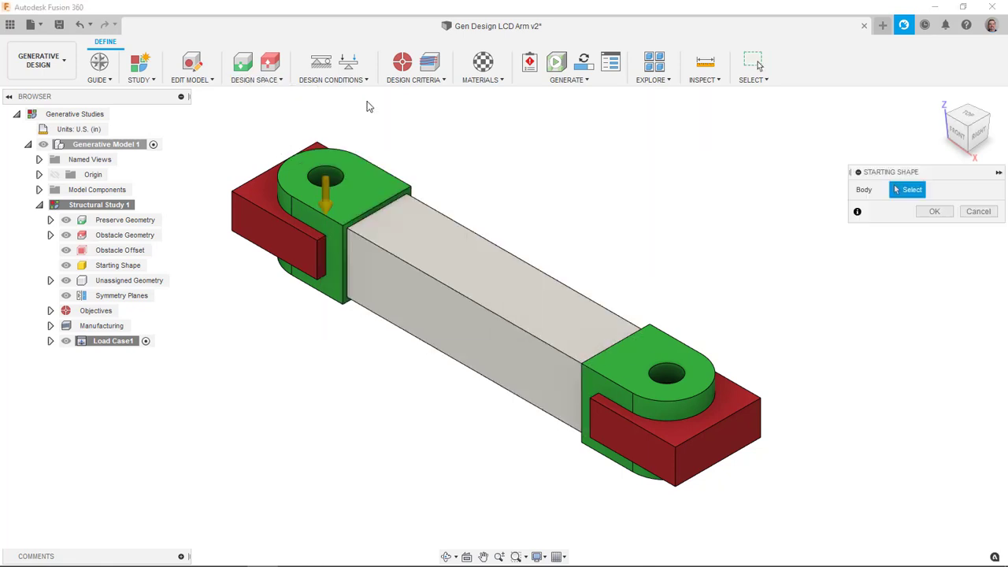
{"action": "left_click", "coordinate": [473, 253]}
{"action": "left_click", "coordinate": [933, 211]}
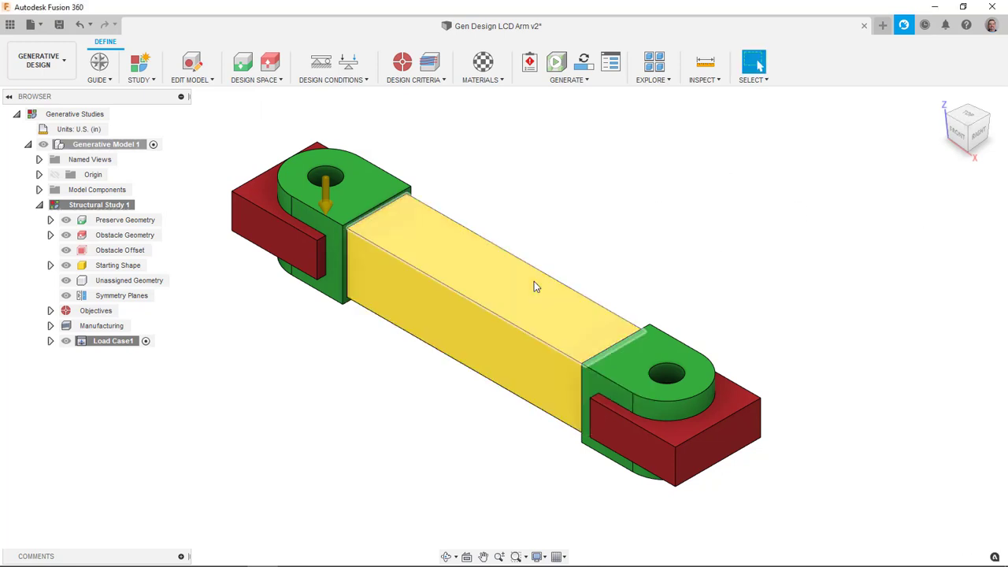
Add a symmetry plane to the study using the origin's XY plane
{"action": "middle_click_drag", "start_coordinate": [637, 227], "coordinate": [371, 187], "text": "shift"}
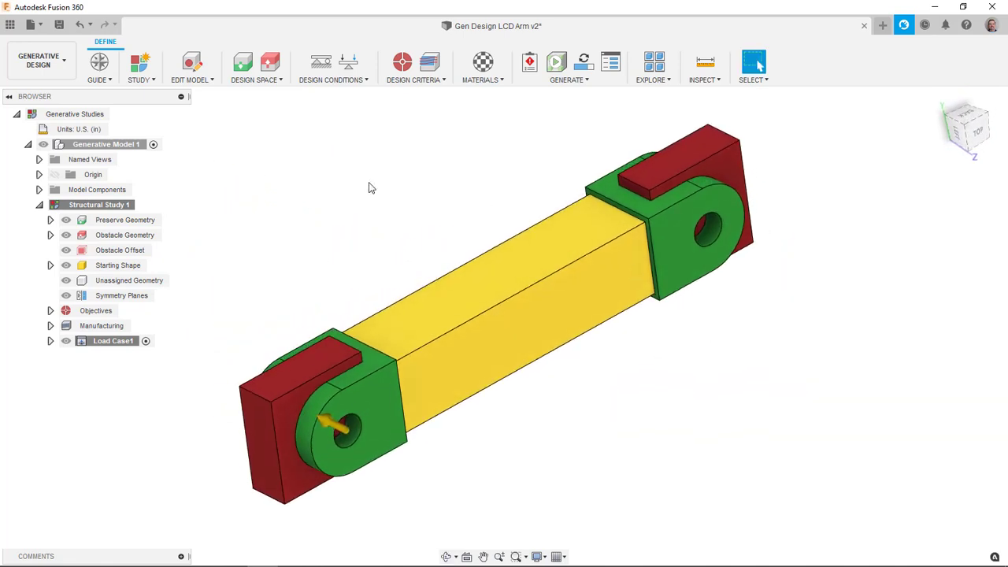
{"action": "left_click", "coordinate": [272, 79]}
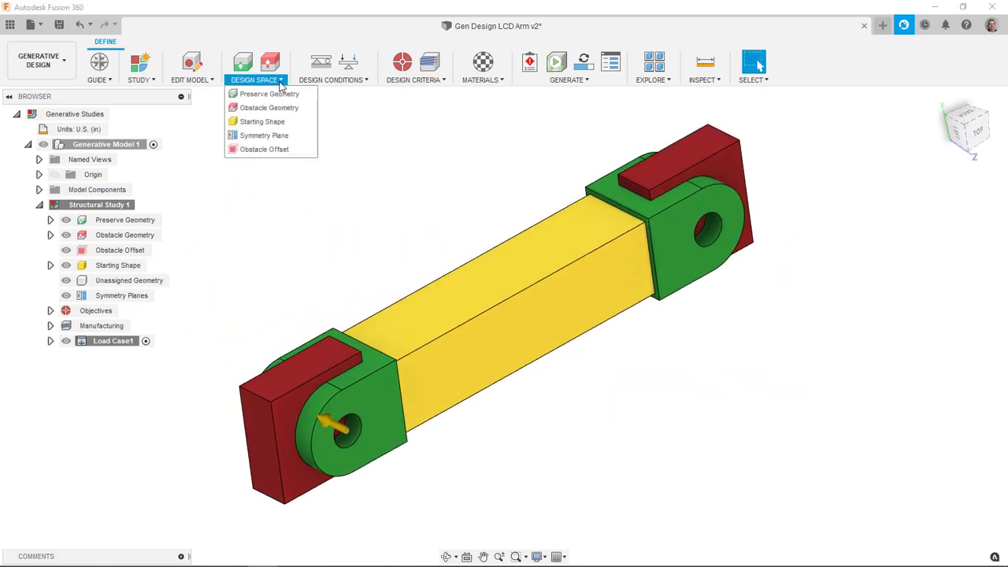
{"action": "left_click", "coordinate": [264, 135]}
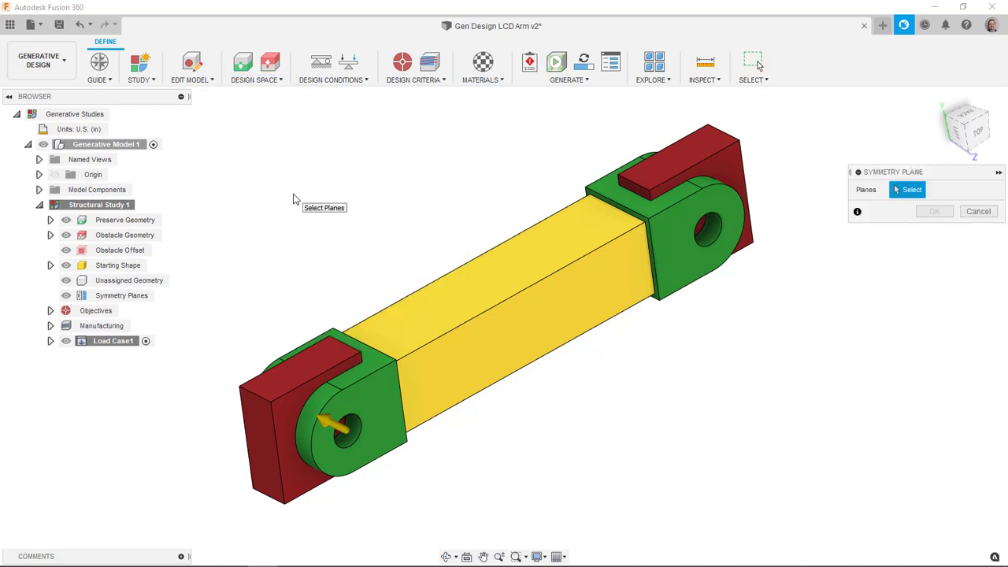
{"action": "left_click", "coordinate": [39, 174]}
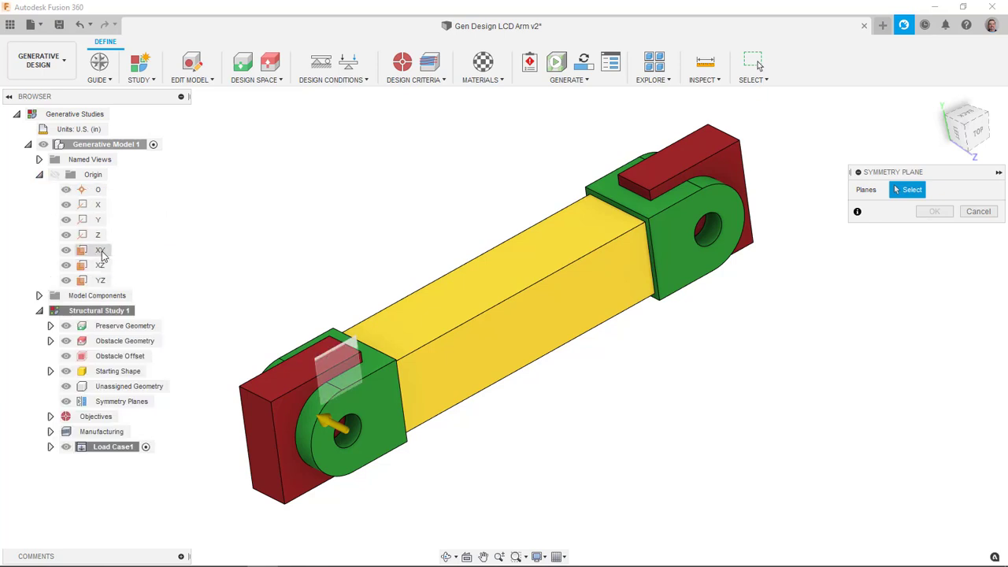
{"action": "middle_click_drag", "start_coordinate": [288, 243], "coordinate": [326, 244], "text": "shift"}
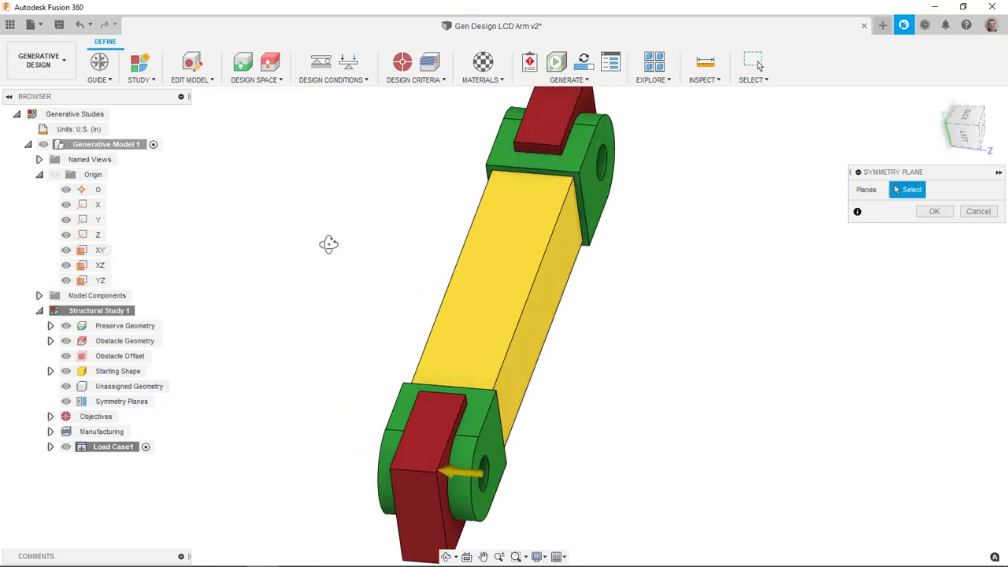
{"action": "left_click", "coordinate": [100, 251]}
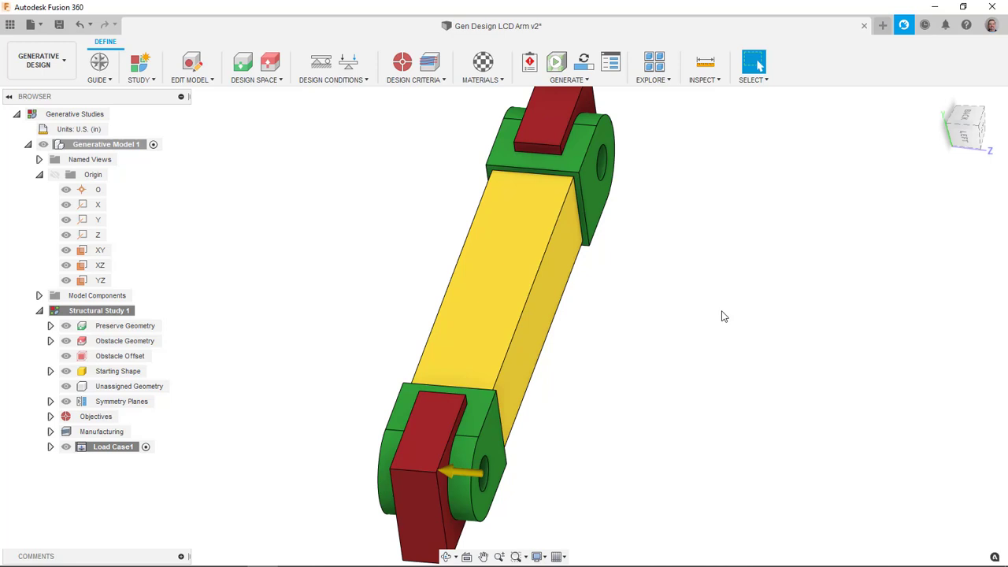
{"action": "left_click", "coordinate": [936, 212]}
{"action": "middle_click_drag", "start_coordinate": [412, 223], "coordinate": [508, 152], "text": "shift"}
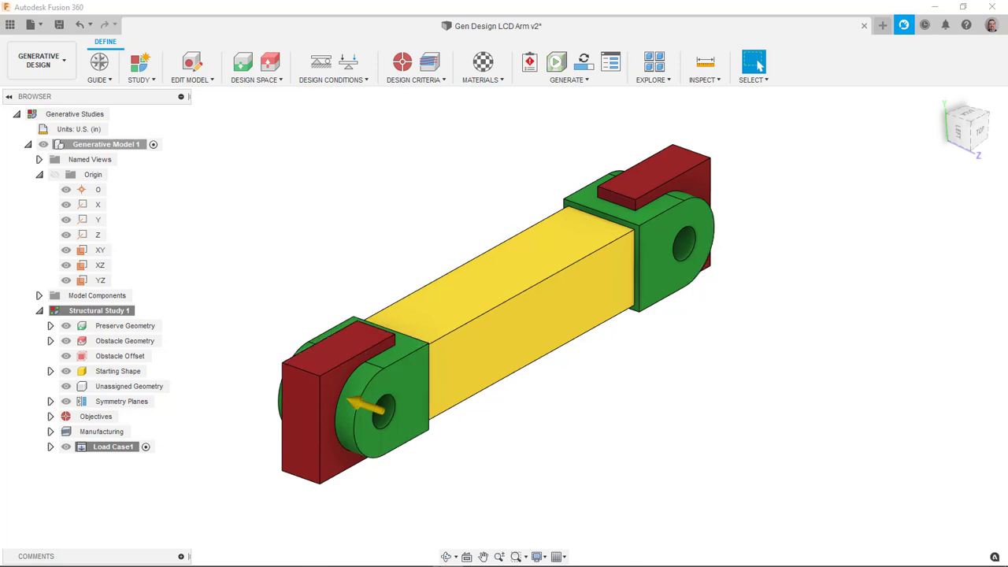
Switch to Autodesk Inventor and bring up the DP-LCD-17.iam assembly at the arm's pin joint
{"action": "mouse_move", "coordinate": [501, 564]}
{"action": "left_click", "coordinate": [324, 555]}
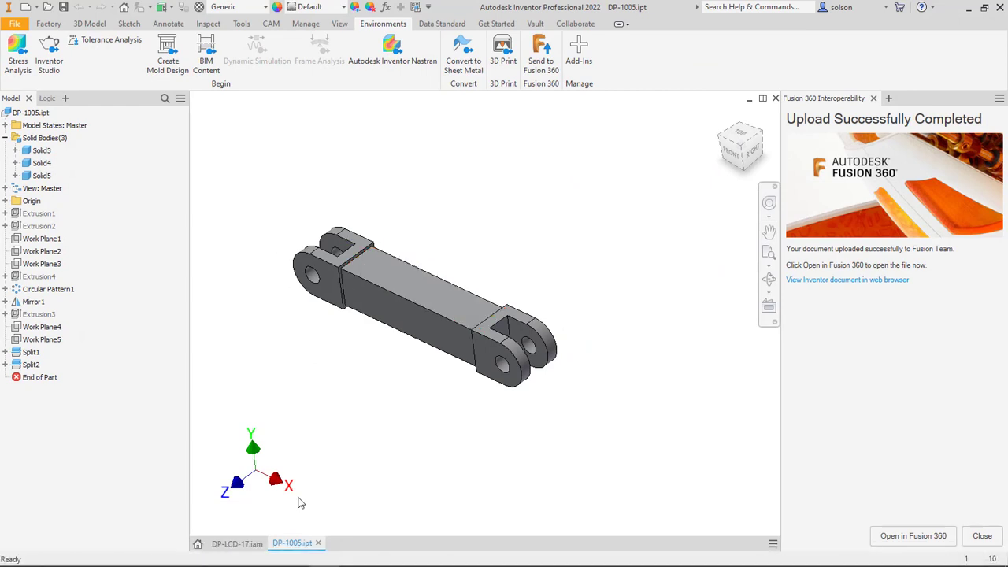
{"action": "left_click", "coordinate": [236, 543]}
{"action": "scroll", "coordinate": [735, 207], "scroll_direction": "up", "scroll_amount": 3}
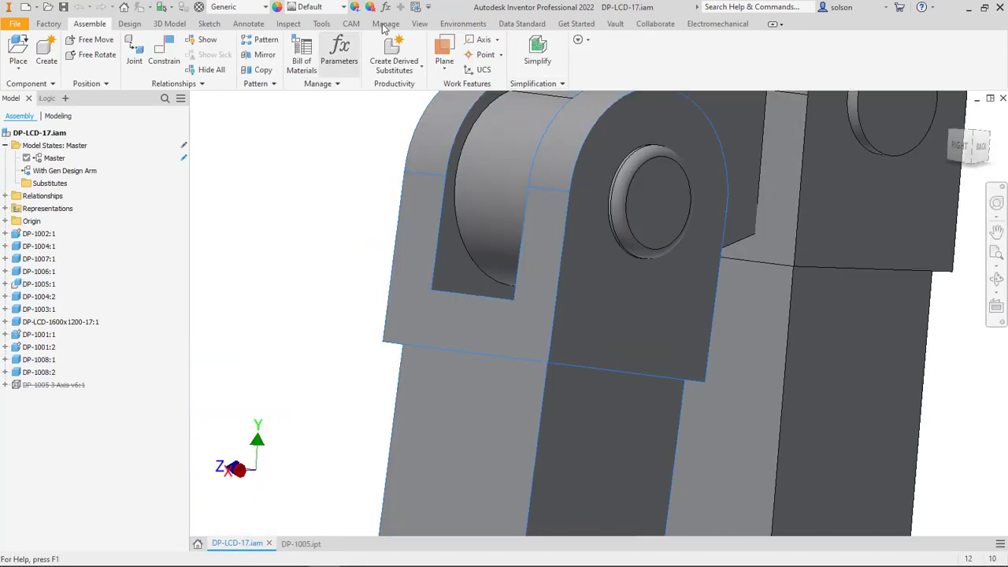
Measure the pin head's diameter and the distance from the clevis side face to the pin's end face
{"action": "left_click", "coordinate": [288, 24]}
{"action": "left_click", "coordinate": [155, 51]}
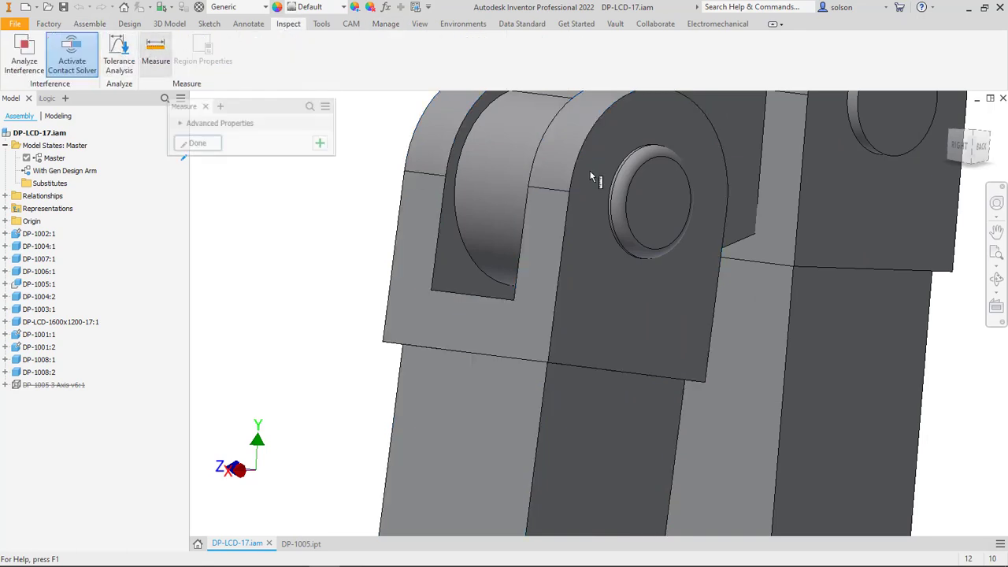
{"action": "scroll", "coordinate": [633, 143], "scroll_direction": "up", "scroll_amount": 2}
{"action": "left_click", "coordinate": [638, 157]}
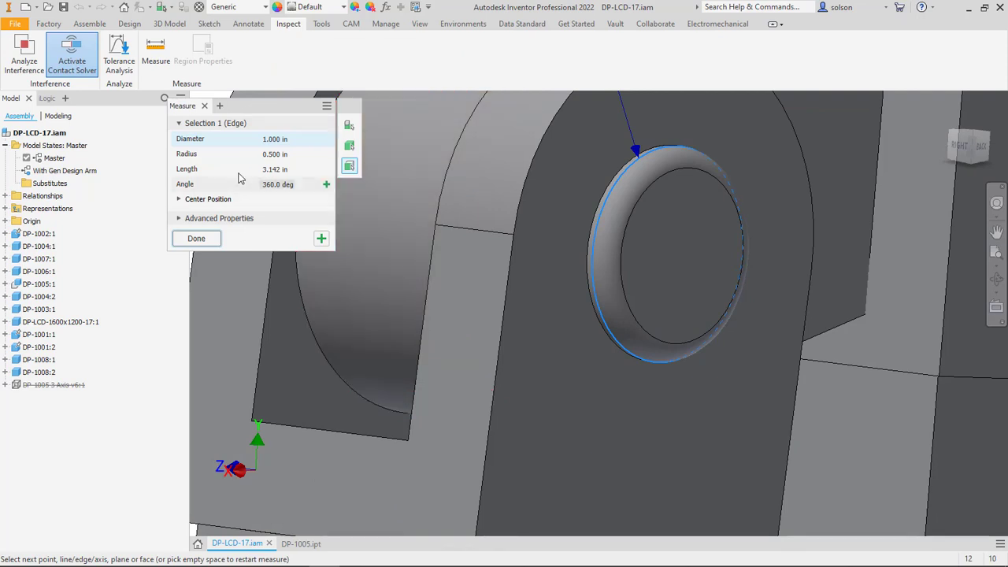
{"action": "left_click", "coordinate": [568, 161]}
{"action": "left_click", "coordinate": [657, 209]}
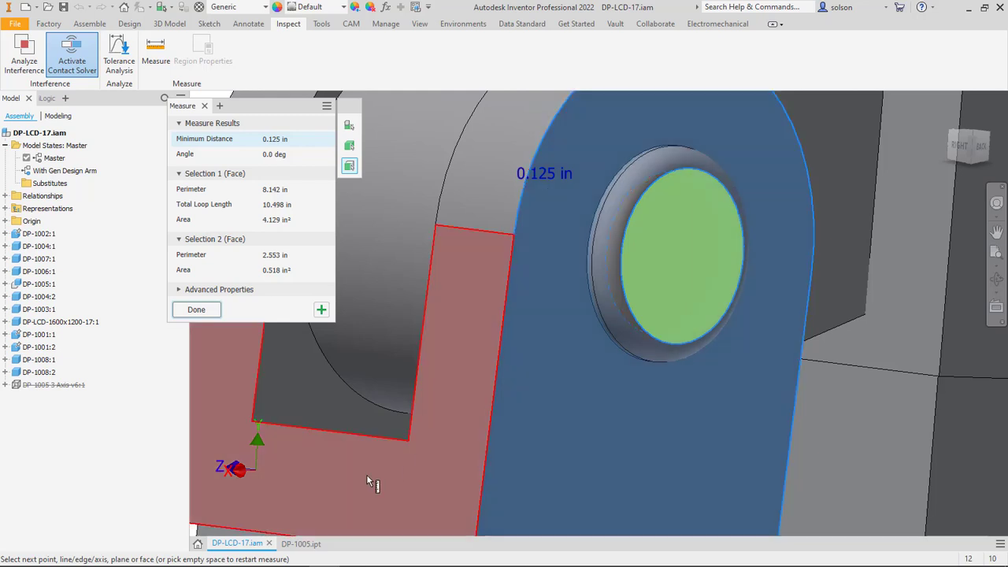
Switch back to Fusion 360 and open the generative model for editing
{"action": "mouse_move", "coordinate": [319, 557]}
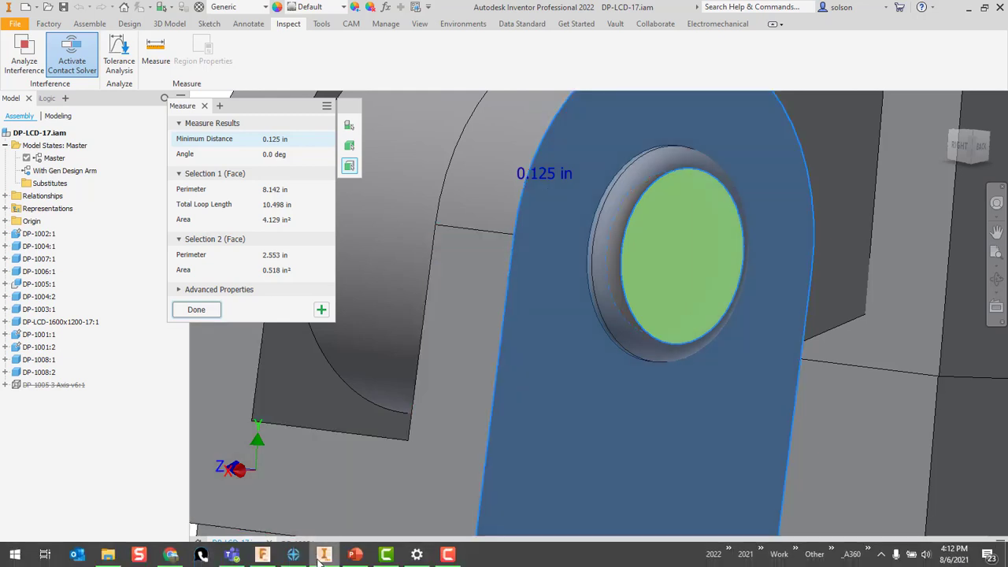
{"action": "left_click", "coordinate": [263, 555]}
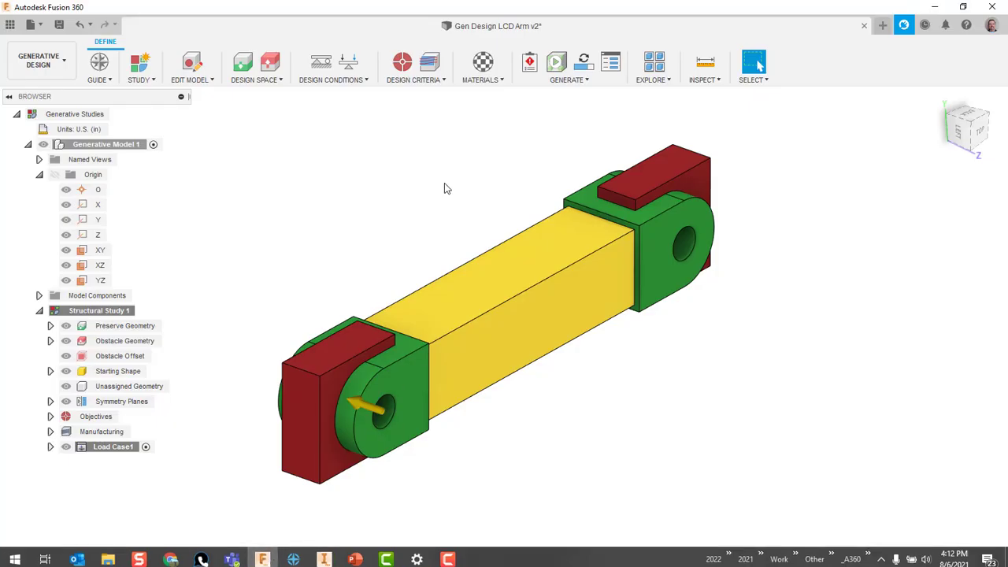
{"action": "left_click", "coordinate": [210, 81]}
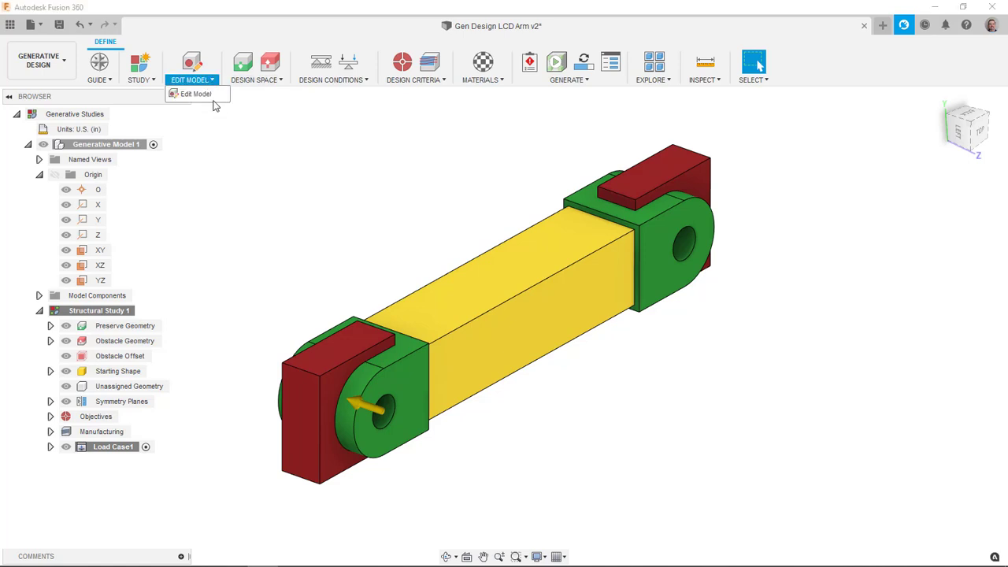
{"action": "left_click", "coordinate": [214, 96]}
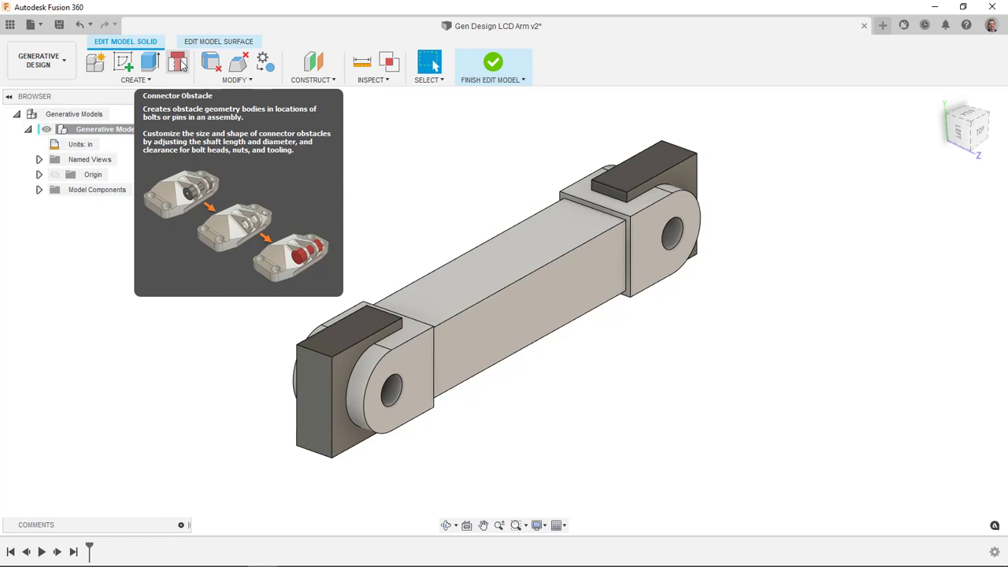
Start a connector obstacle through the near clevis, using the hole edges on its two outer faces as start and end of the shaft
{"action": "left_click", "coordinate": [178, 63]}
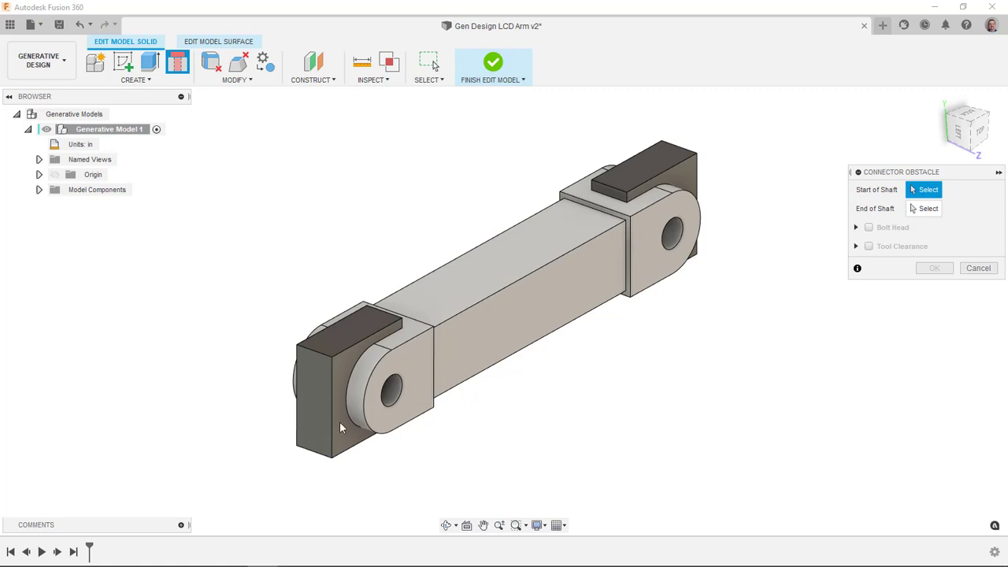
{"action": "left_click", "coordinate": [403, 384]}
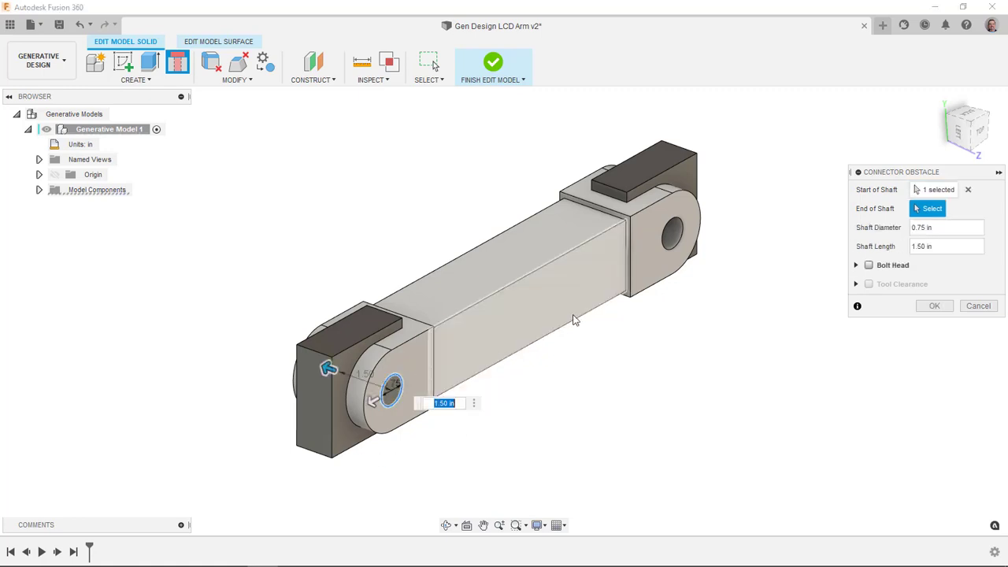
{"action": "left_click", "coordinate": [948, 122]}
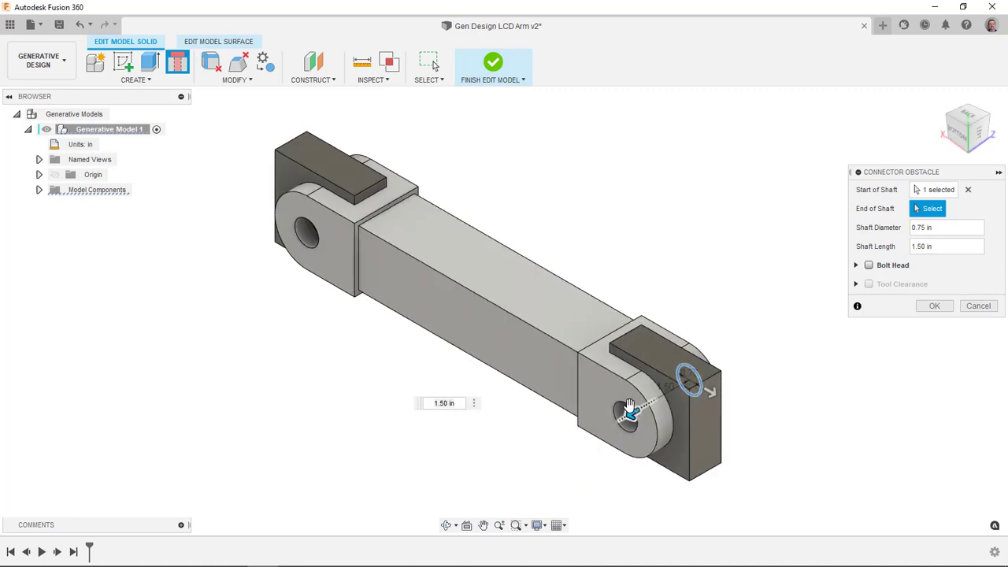
{"action": "left_click", "coordinate": [628, 413]}
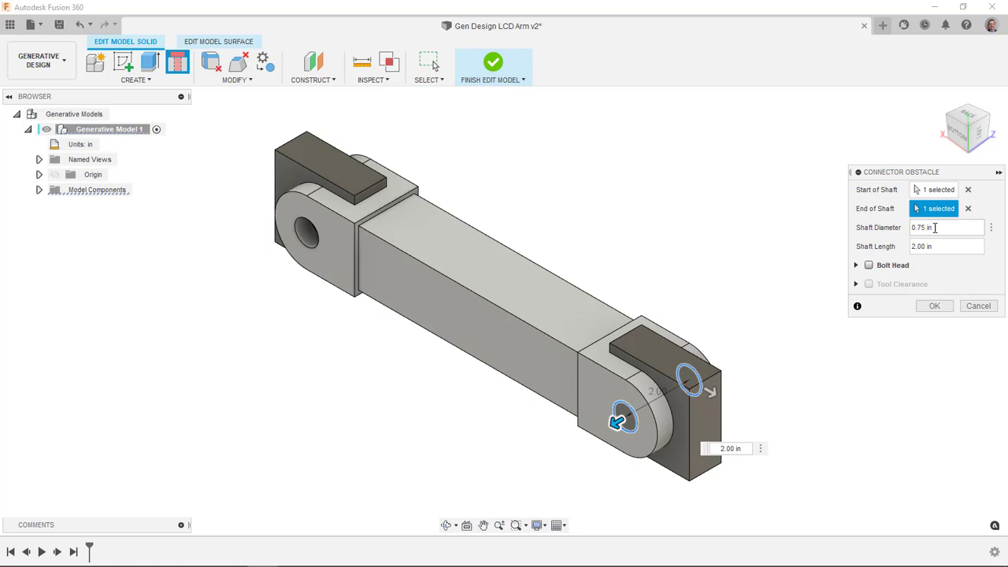
Add 0.25 in long bolt heads on both sides of the near clevis's connector obstacle and create it
{"action": "left_click", "coordinate": [870, 266]}
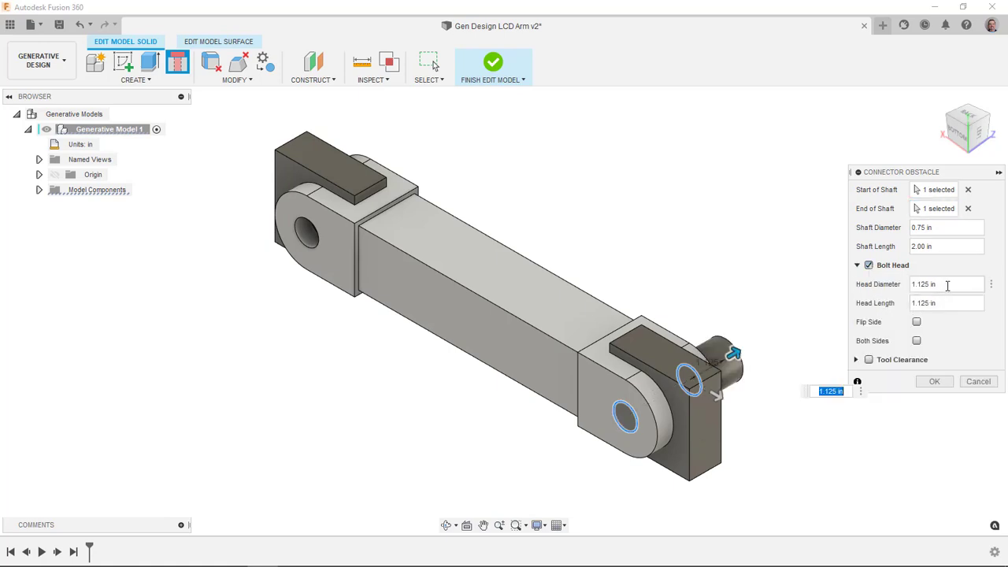
{"action": "left_click", "coordinate": [948, 285]}
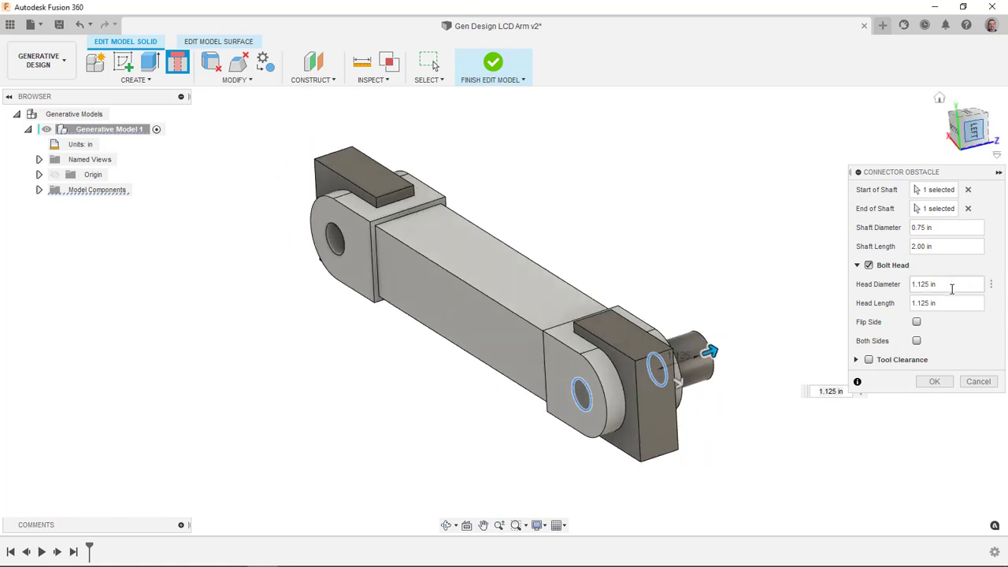
{"action": "left_click_drag", "start_coordinate": [948, 305], "coordinate": [895, 308]}
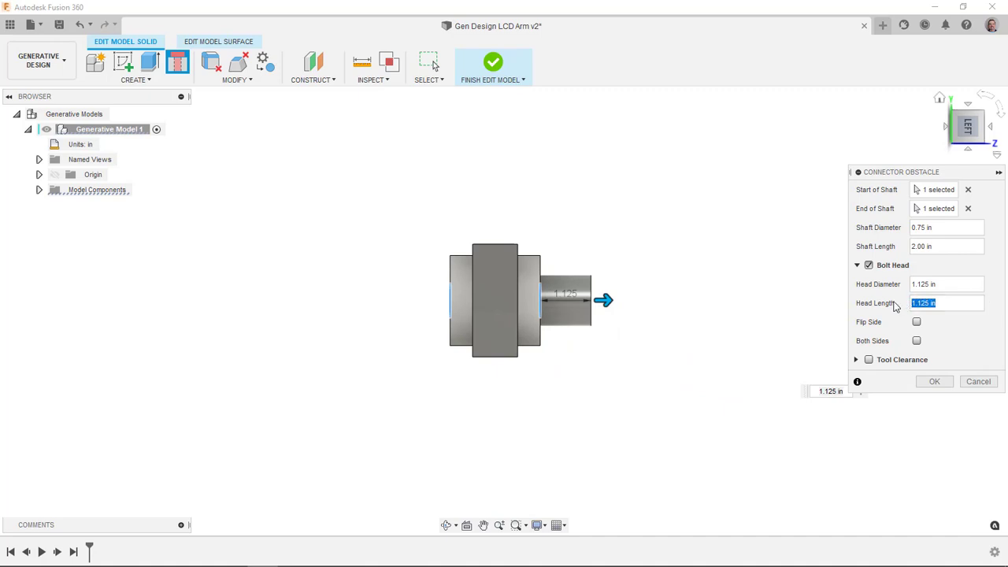
{"action": "key", "text": "BackSpace"}
{"action": "type", "text": ".25"}
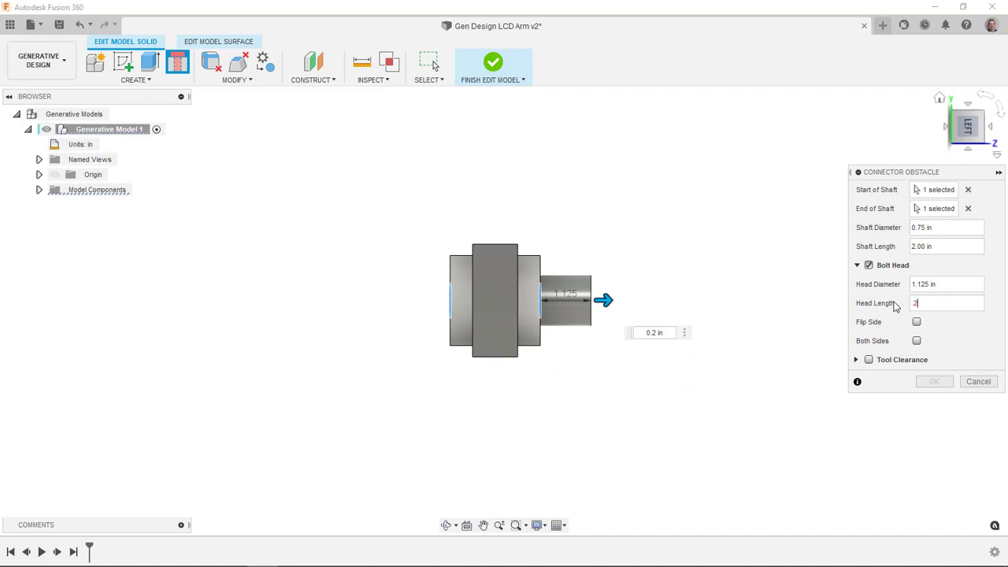
{"action": "left_click", "coordinate": [917, 342]}
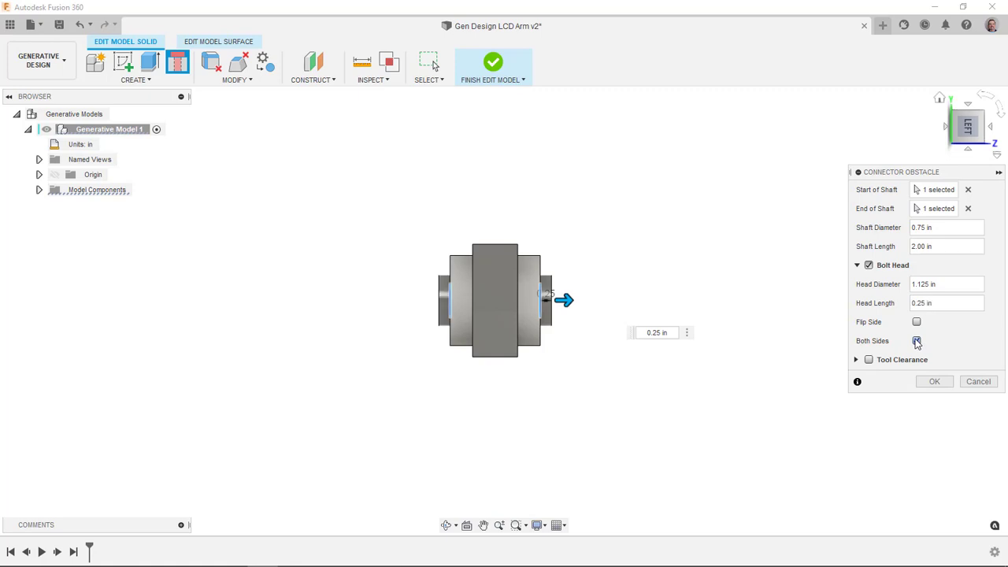
{"action": "left_click", "coordinate": [933, 382]}
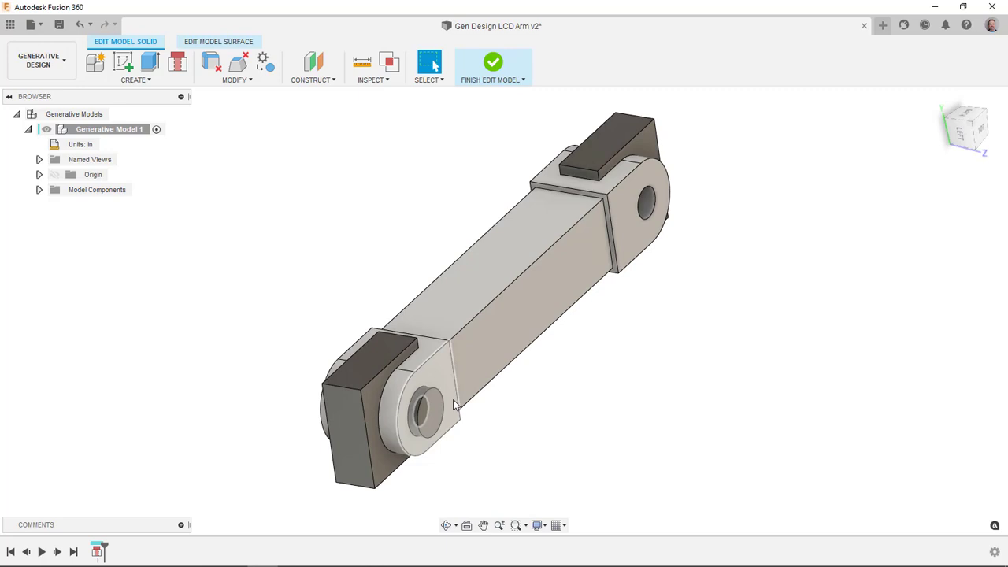
Start a second connector obstacle through the far clevis, spanning its hole from one outer edge to the opposite one
{"action": "middle_click_drag", "start_coordinate": [669, 378], "coordinate": [684, 362], "text": "shift"}
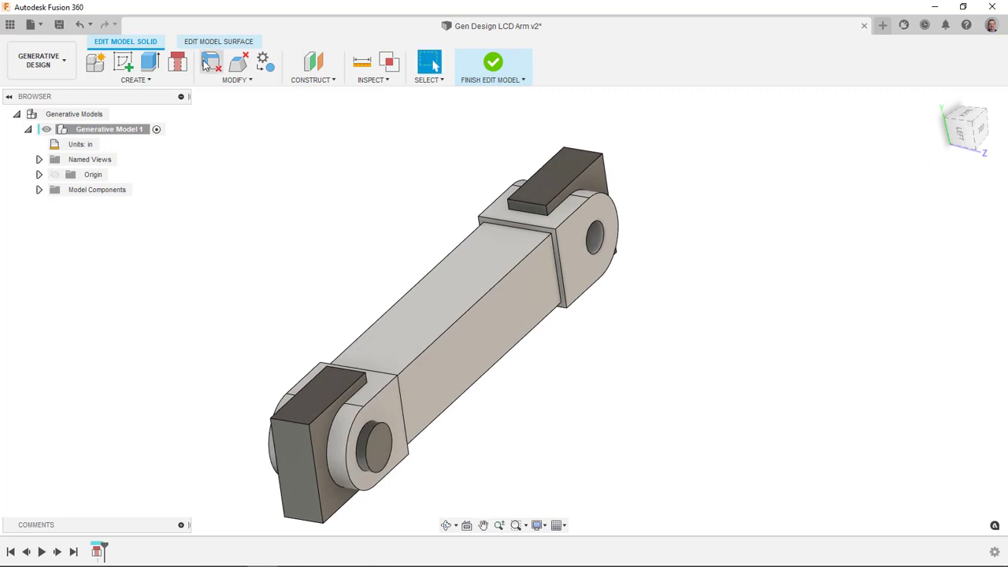
{"action": "left_click", "coordinate": [177, 63]}
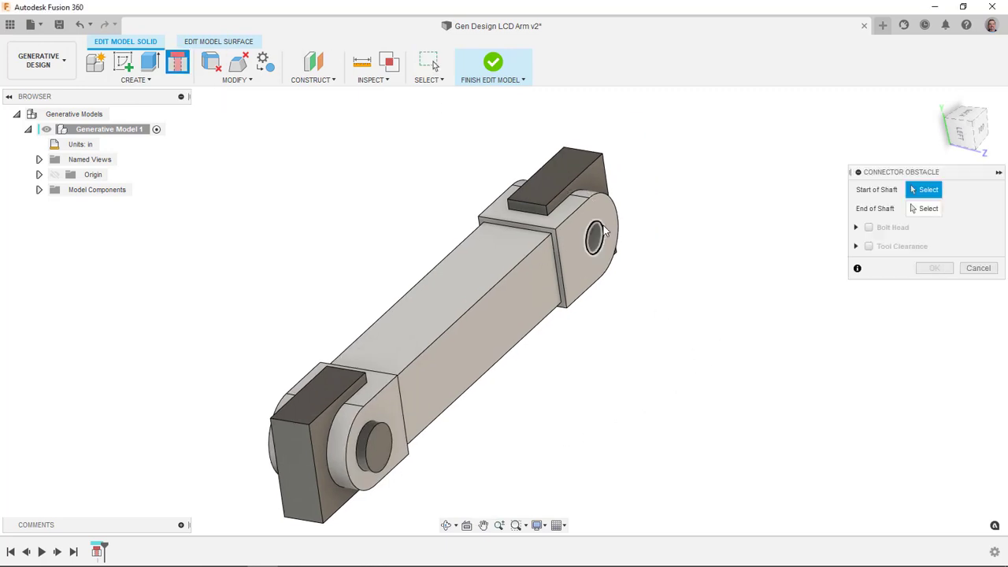
{"action": "left_click", "coordinate": [604, 233]}
{"action": "middle_click_drag", "start_coordinate": [578, 310], "coordinate": [549, 286], "text": "shift"}
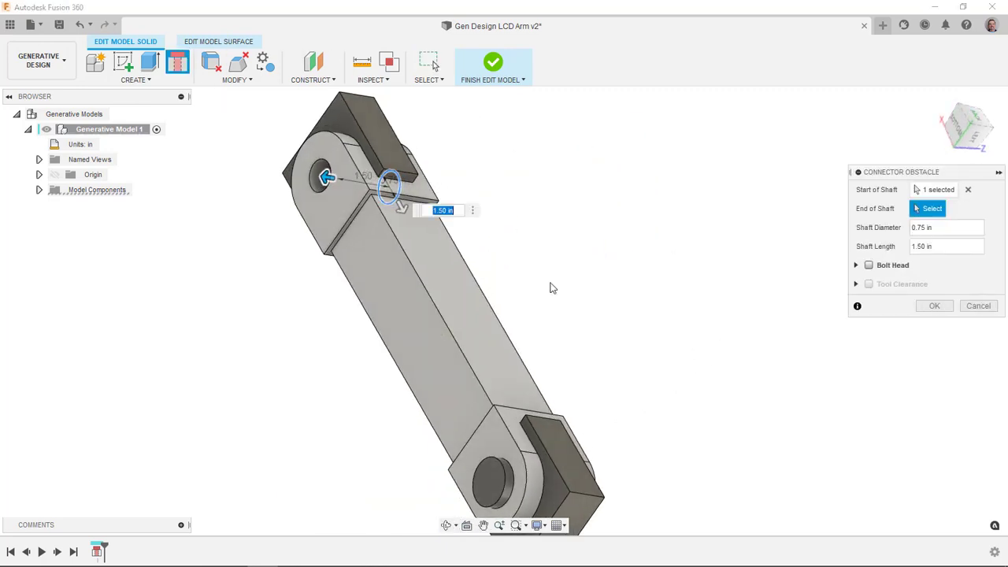
{"action": "left_click", "coordinate": [327, 172]}
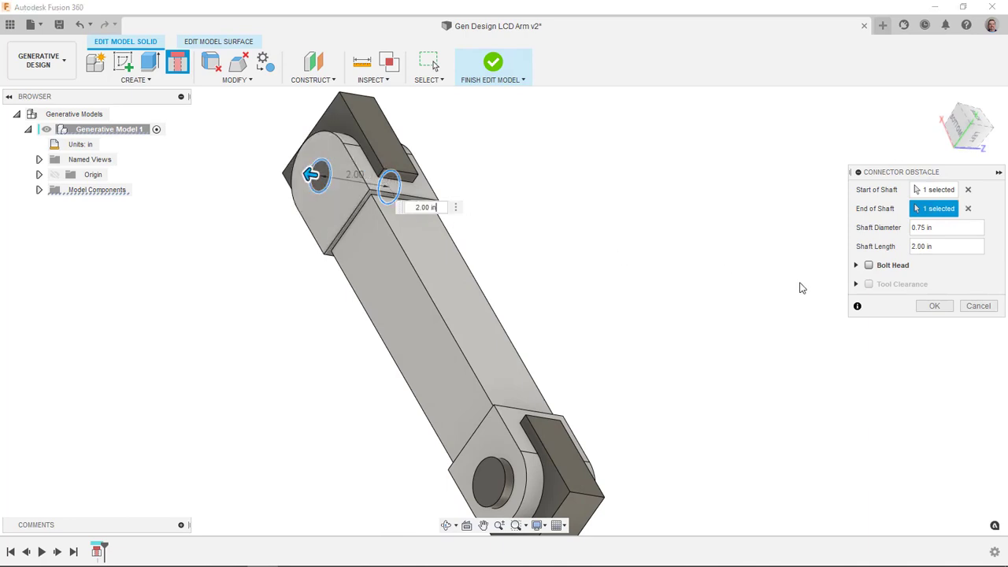
Give the far clevis's connector obstacle bolt heads with a length of 0.25 in on both sides and create it
{"action": "left_click", "coordinate": [869, 266]}
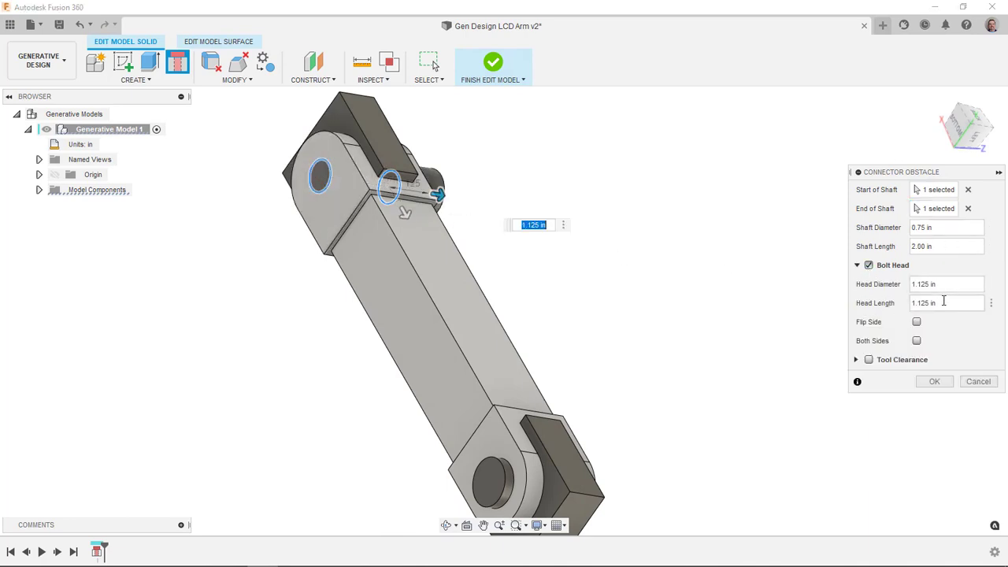
{"action": "left_click_drag", "start_coordinate": [943, 305], "coordinate": [884, 299]}
{"action": "type", "text": ".25"}
{"action": "left_click", "coordinate": [917, 341]}
{"action": "middle_click_drag", "start_coordinate": [732, 253], "coordinate": [622, 260], "text": "shift"}
{"action": "left_click", "coordinate": [934, 382]}
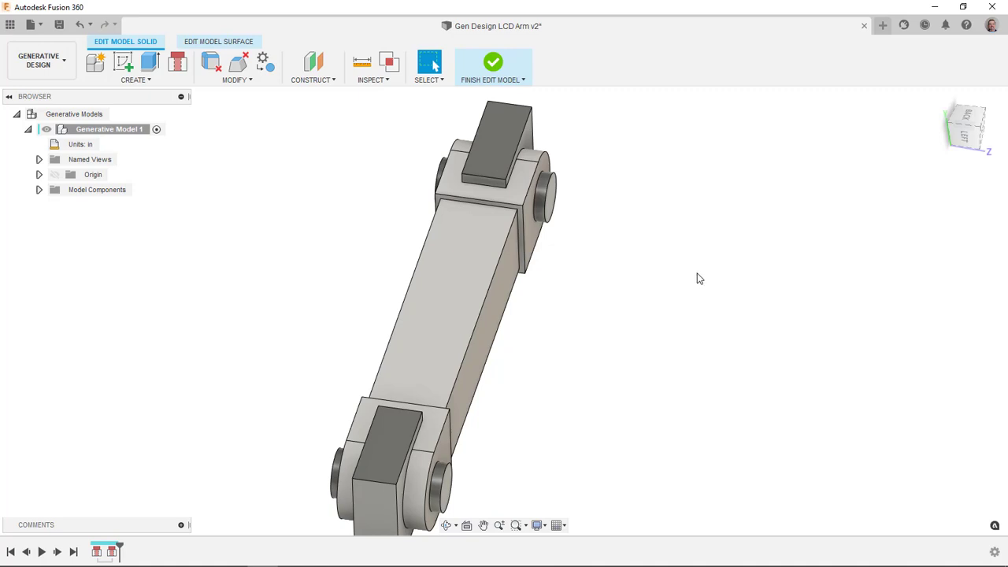
Finish editing the generative model and expand the study's obstacle geometry to check its bodies
{"action": "middle_click_drag", "start_coordinate": [698, 276], "coordinate": [664, 263], "text": "shift"}
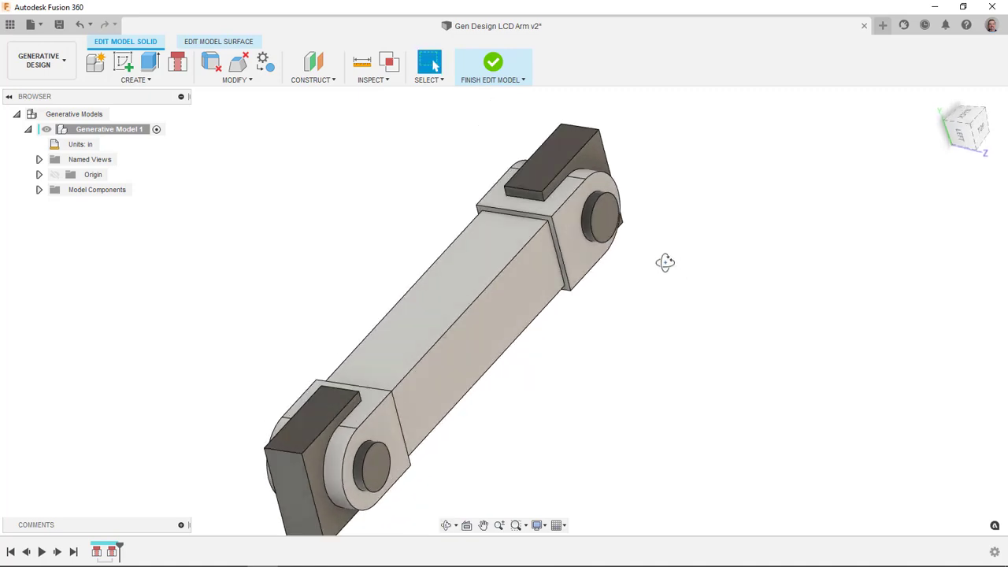
{"action": "left_click", "coordinate": [496, 68]}
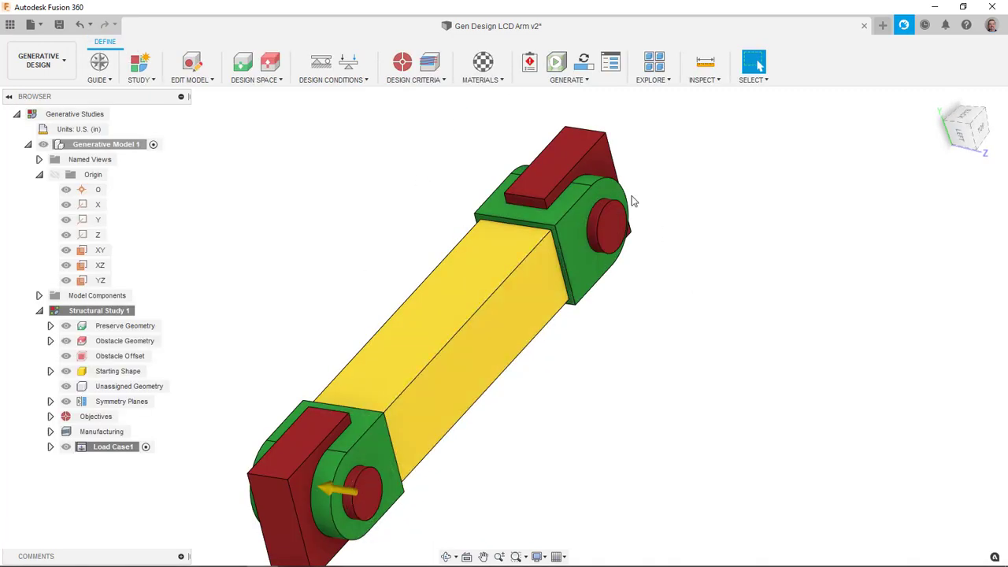
{"action": "mouse_move", "coordinate": [629, 362]}
{"action": "middle_mouse_down", "text": "shift"}
{"action": "mouse_move", "coordinate": [617, 355]}
{"action": "mouse_move", "coordinate": [624, 365]}
{"action": "middle_mouse_up", "text": "shift"}
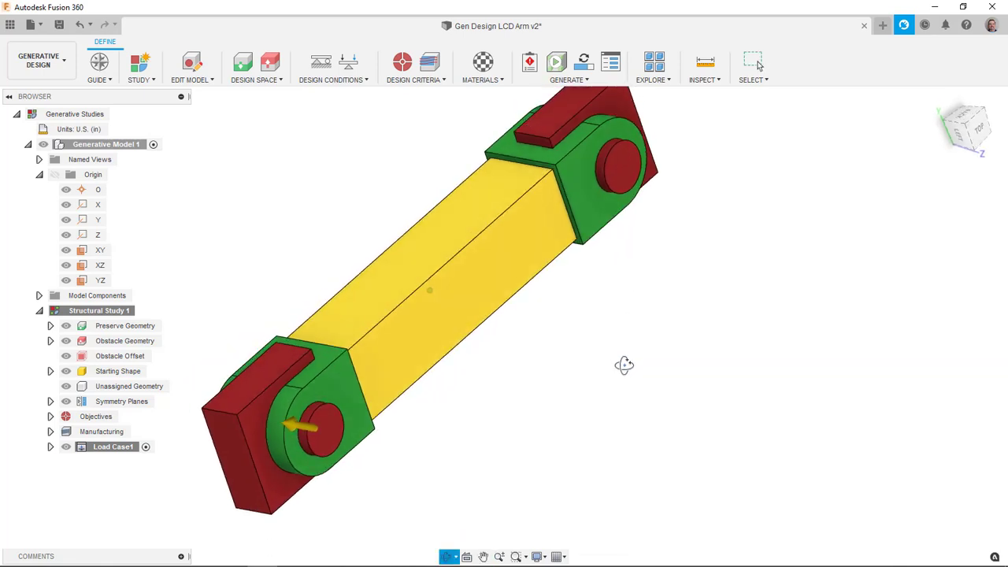
{"action": "left_click", "coordinate": [50, 340]}
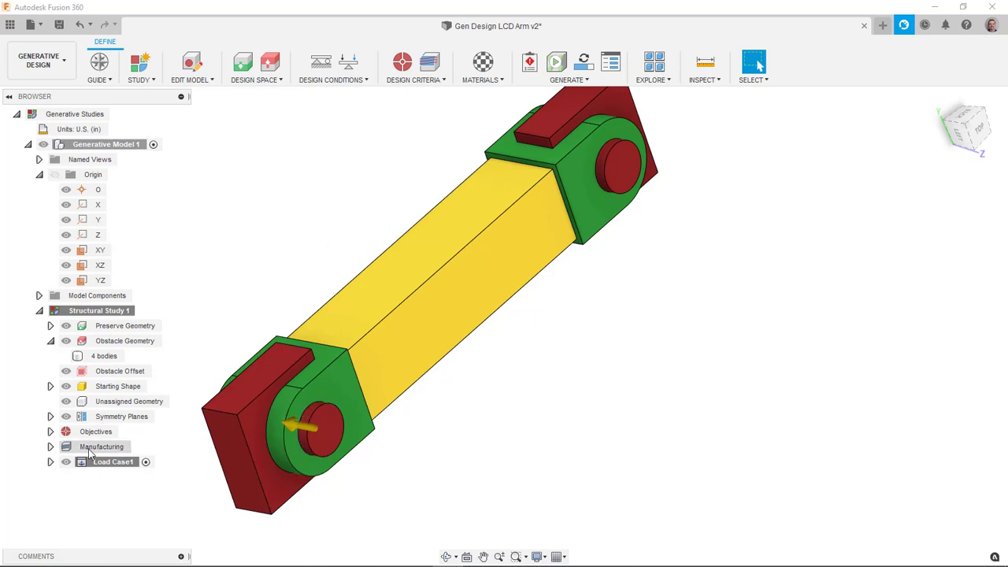
Redirect Load Case1's gravity along the arm's length, using the lower clevis face adjoining the starting shape as reference
{"action": "left_click", "coordinate": [51, 463]}
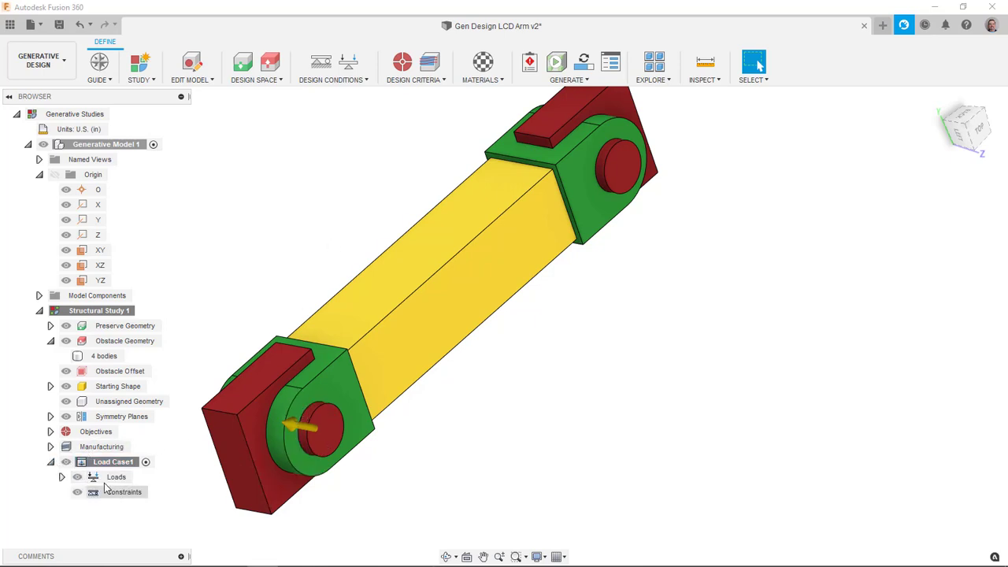
{"action": "left_click", "coordinate": [63, 476]}
{"action": "scroll", "coordinate": [350, 374], "scroll_direction": "down", "scroll_amount": 5}
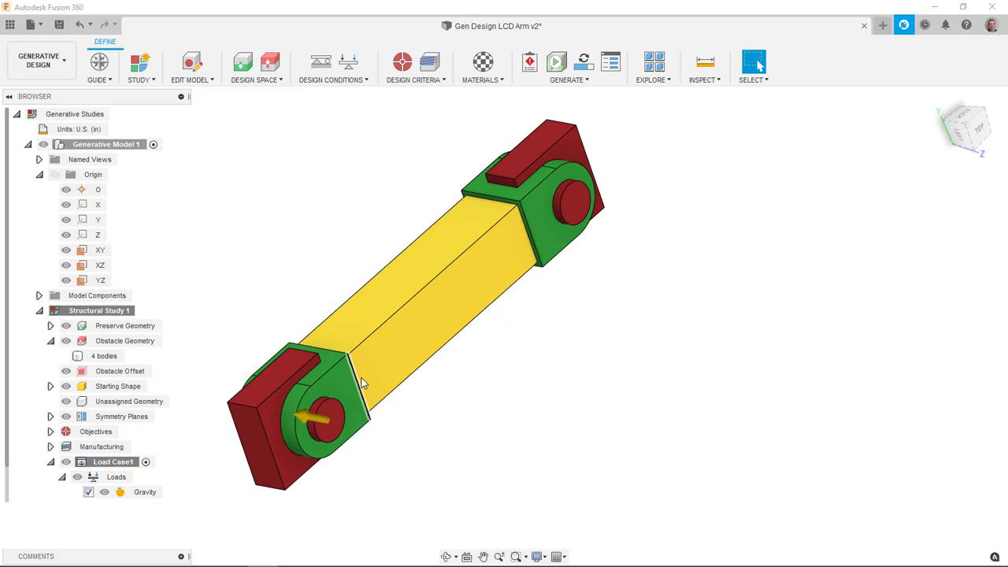
{"action": "middle_click_drag", "start_coordinate": [434, 400], "coordinate": [489, 430], "text": "shift"}
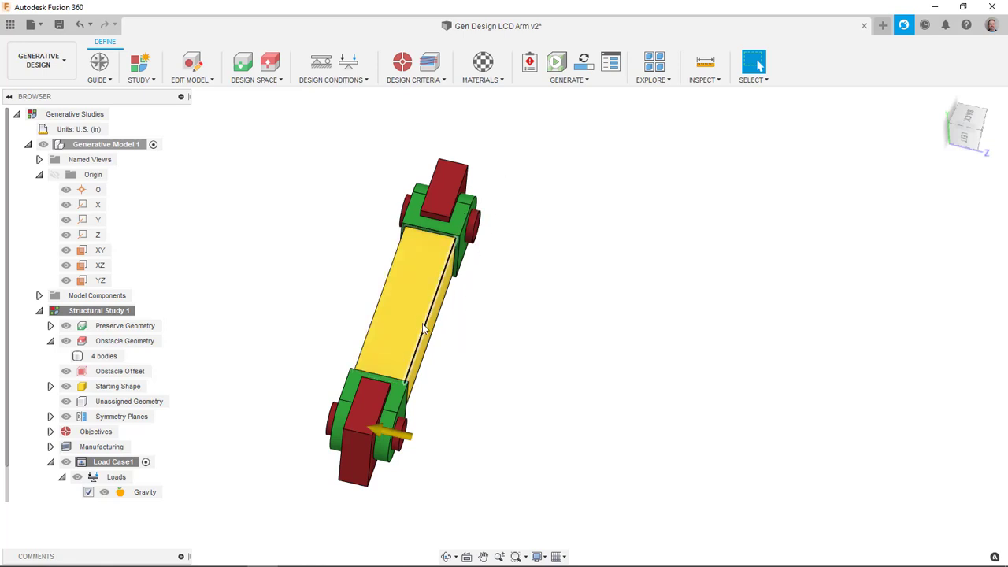
{"action": "left_click", "coordinate": [148, 494]}
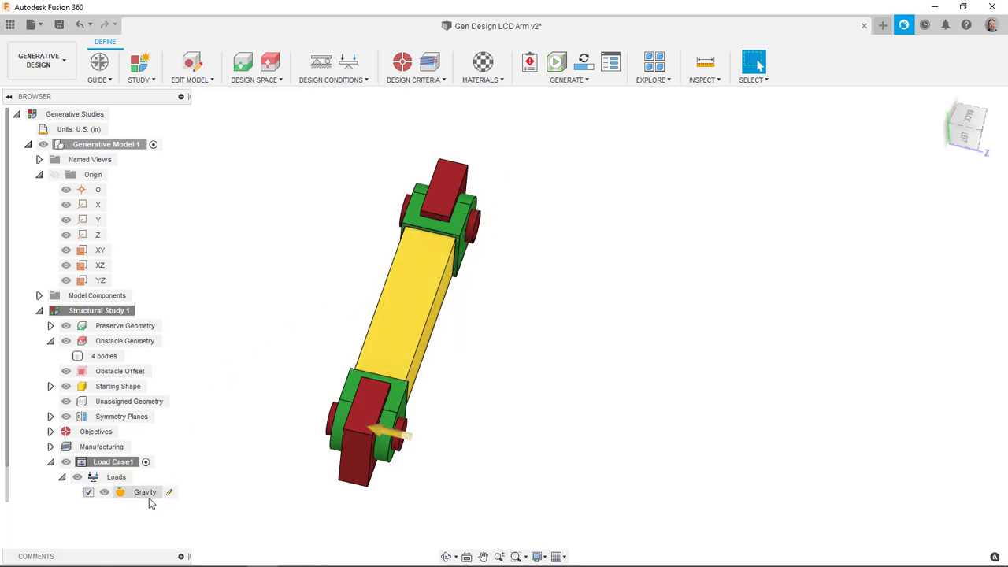
{"action": "left_click", "coordinate": [171, 493]}
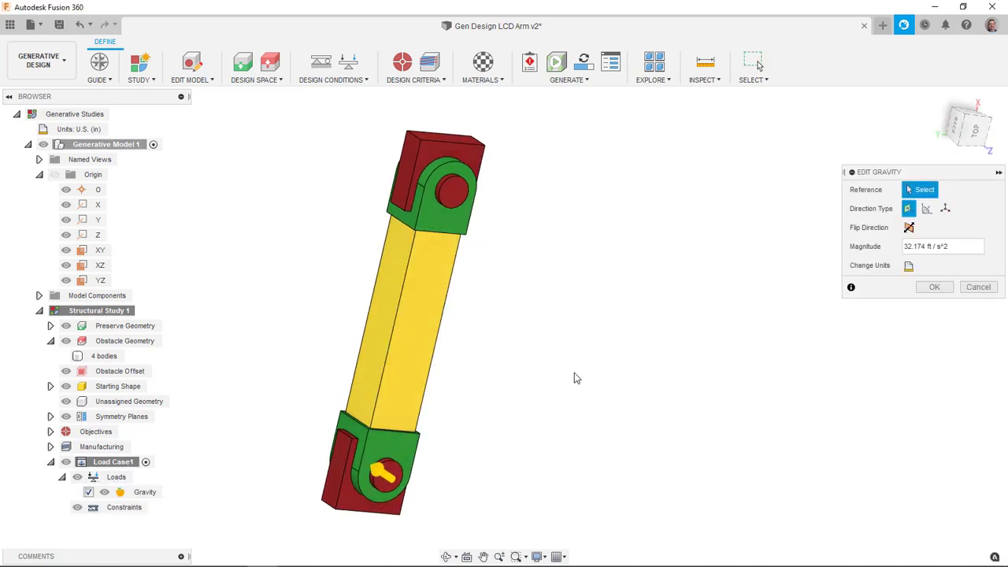
{"action": "scroll", "coordinate": [366, 434], "scroll_direction": "up", "scroll_amount": 6}
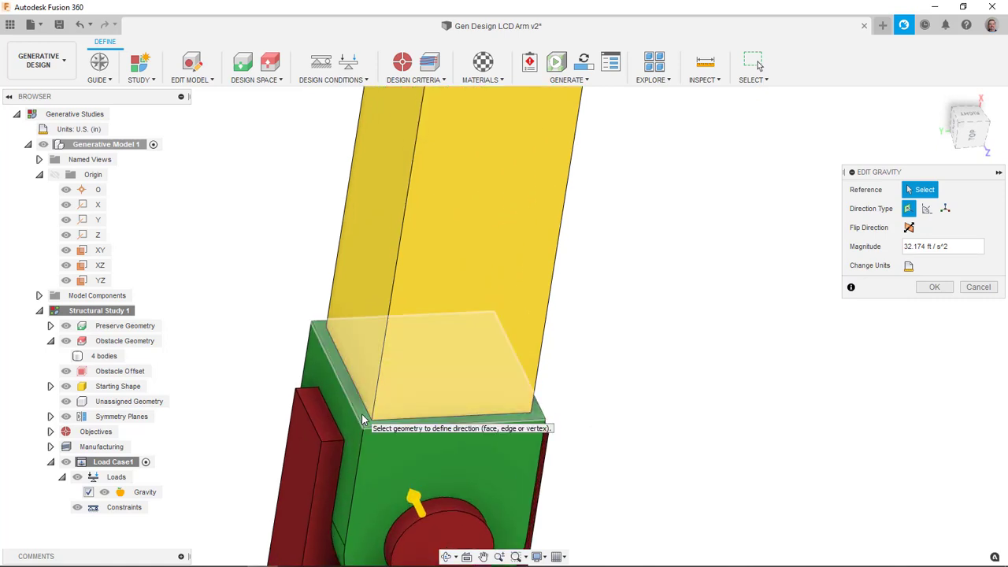
{"action": "left_click", "coordinate": [364, 419]}
{"action": "scroll", "coordinate": [581, 436], "scroll_direction": "down", "scroll_amount": 2}
{"action": "scroll", "coordinate": [582, 436], "scroll_direction": "down", "scroll_amount": 4}
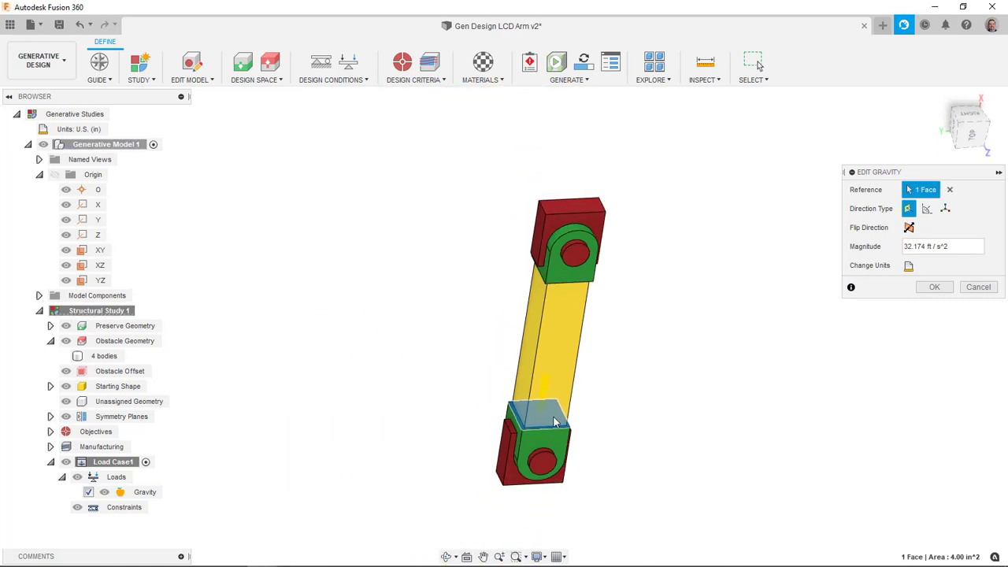
{"action": "middle_click_drag", "start_coordinate": [578, 434], "coordinate": [606, 378], "text": "shift"}
{"action": "scroll", "coordinate": [542, 422], "scroll_direction": "up", "scroll_amount": 5}
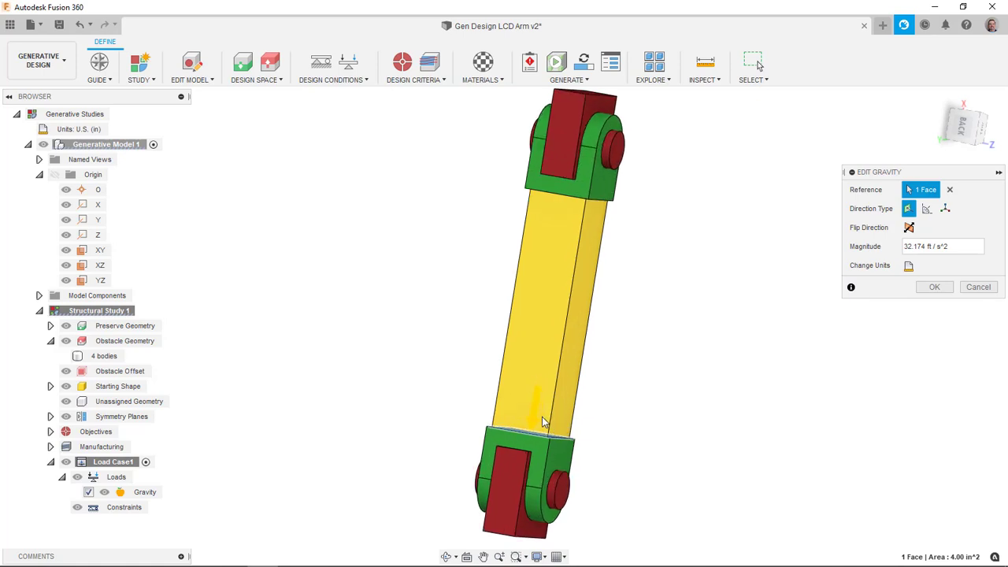
{"action": "scroll", "coordinate": [590, 405], "scroll_direction": "down", "scroll_amount": 5}
{"action": "middle_click_drag", "start_coordinate": [590, 404], "coordinate": [519, 371], "text": "shift"}
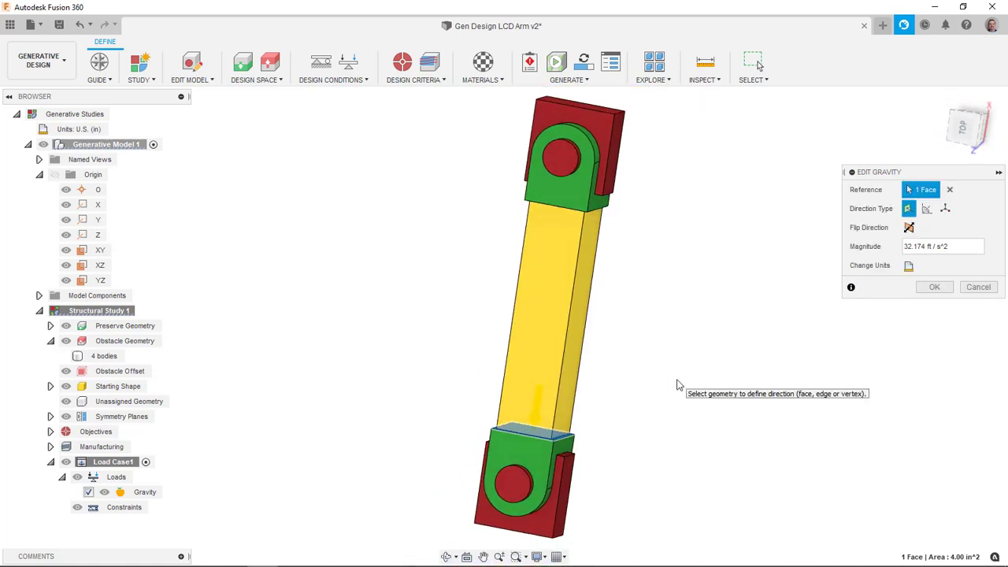
{"action": "left_click", "coordinate": [934, 289]}
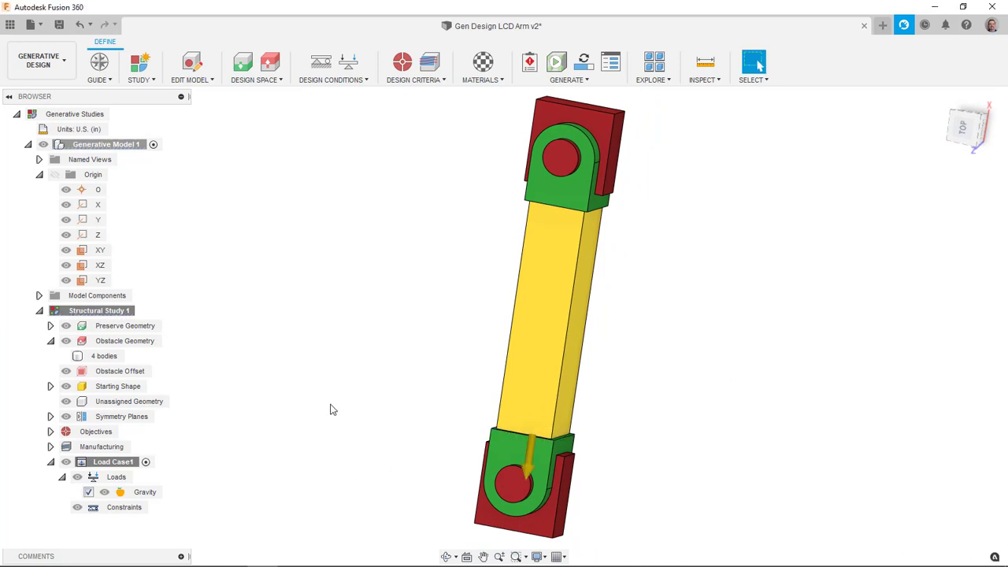
Hide the obstacle geometry so the clevis holes are accessible, and collapse its list of bodies
{"action": "left_click", "coordinate": [66, 341]}
{"action": "left_click", "coordinate": [51, 341]}
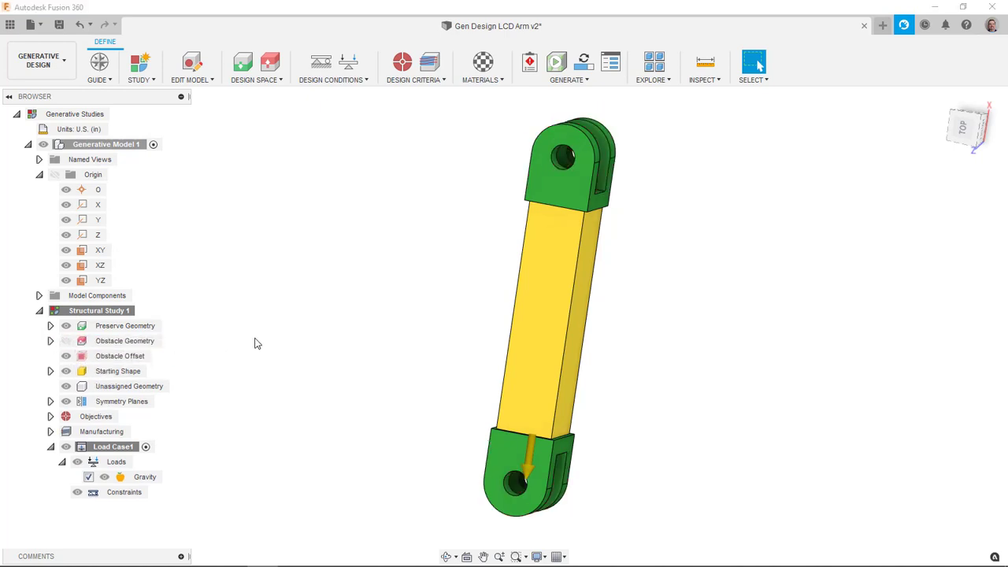
{"action": "middle_click_drag", "start_coordinate": [292, 304], "coordinate": [338, 334], "text": "shift"}
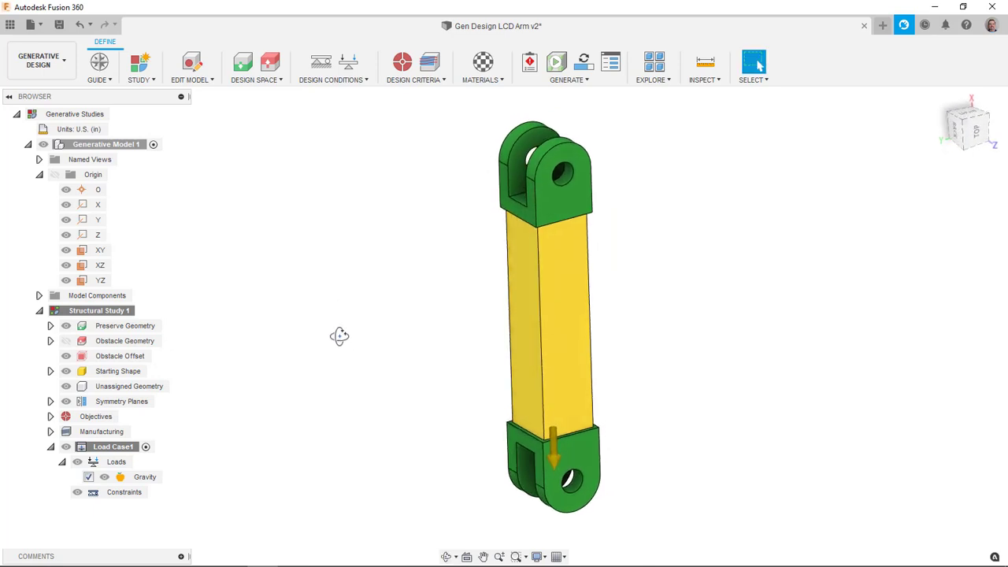
Apply a fixed structural constraint on all three axes to both hole faces of the upper clevis
{"action": "left_click", "coordinate": [357, 81]}
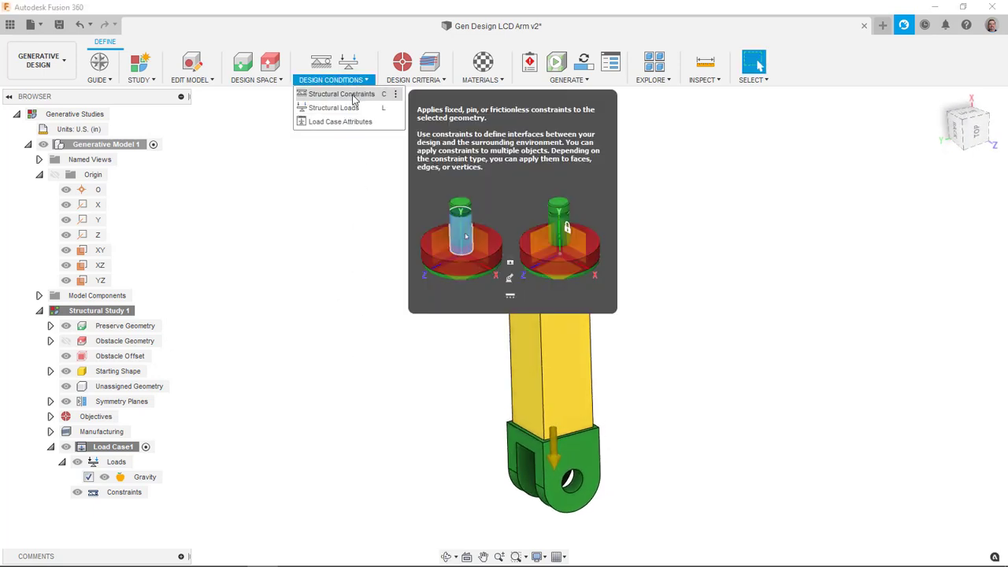
{"action": "left_click", "coordinate": [352, 95]}
{"action": "scroll", "coordinate": [557, 183], "scroll_direction": "up", "scroll_amount": 4}
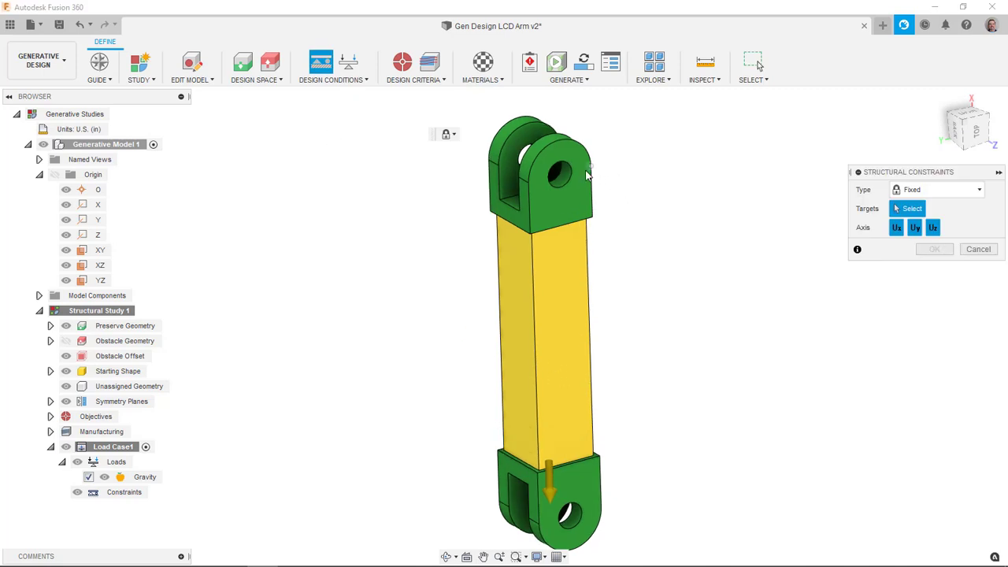
{"action": "left_click", "coordinate": [551, 170]}
{"action": "middle_click_drag", "start_coordinate": [387, 254], "coordinate": [405, 250], "text": "shift"}
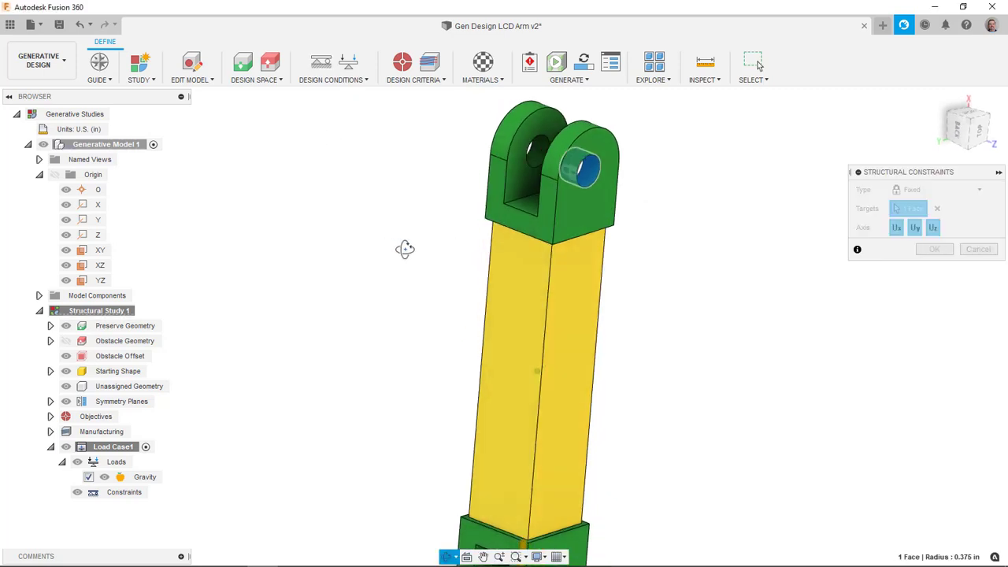
{"action": "left_click", "coordinate": [533, 150]}
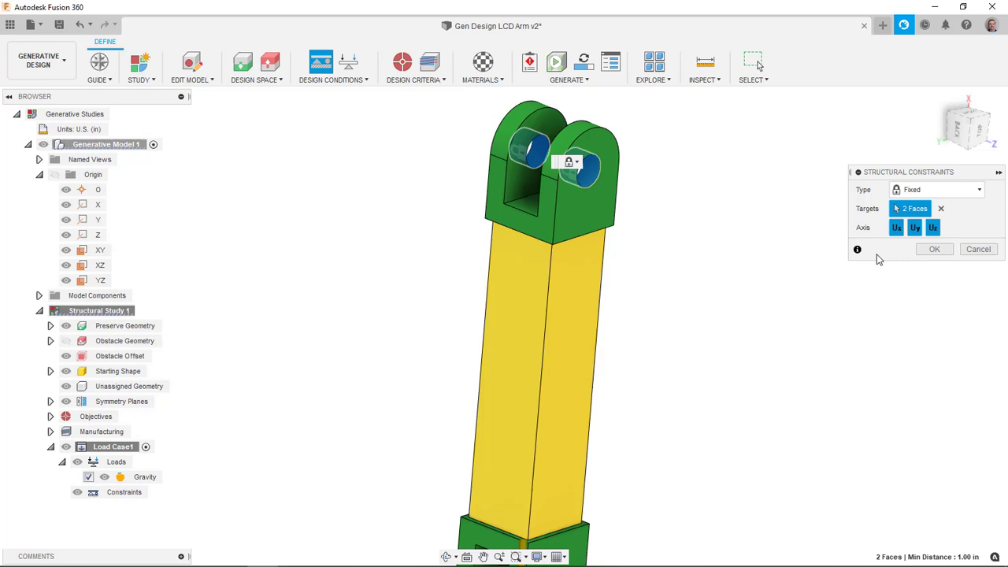
{"action": "middle_click_drag", "start_coordinate": [762, 209], "coordinate": [745, 191], "text": "shift"}
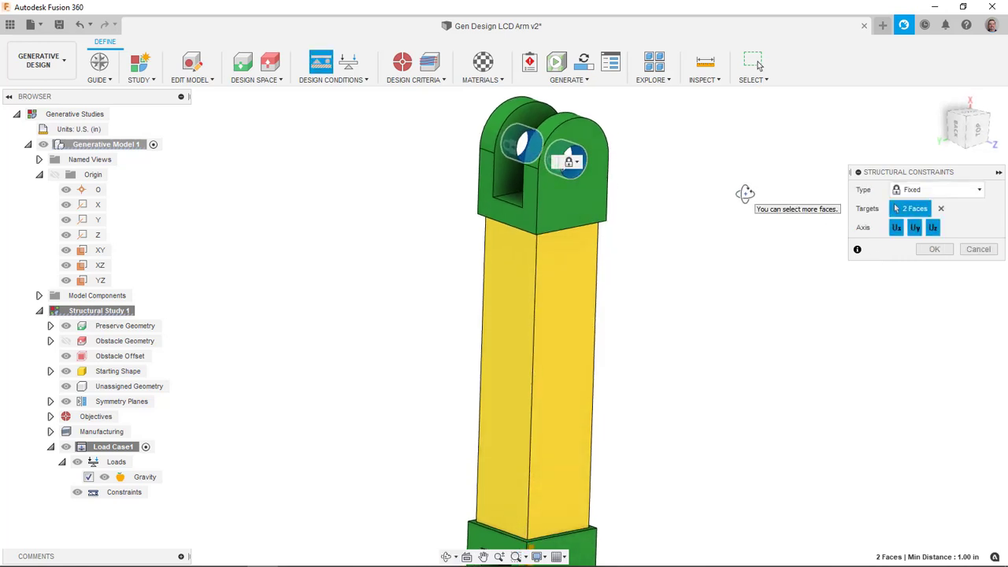
{"action": "middle_click_drag", "start_coordinate": [732, 247], "coordinate": [684, 263], "text": "shift"}
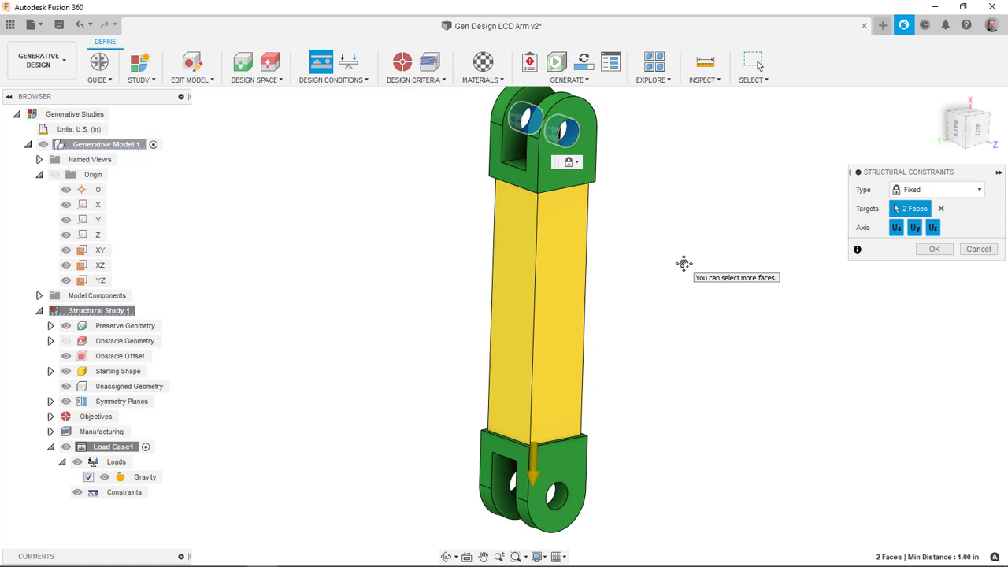
{"action": "left_click", "coordinate": [934, 251]}
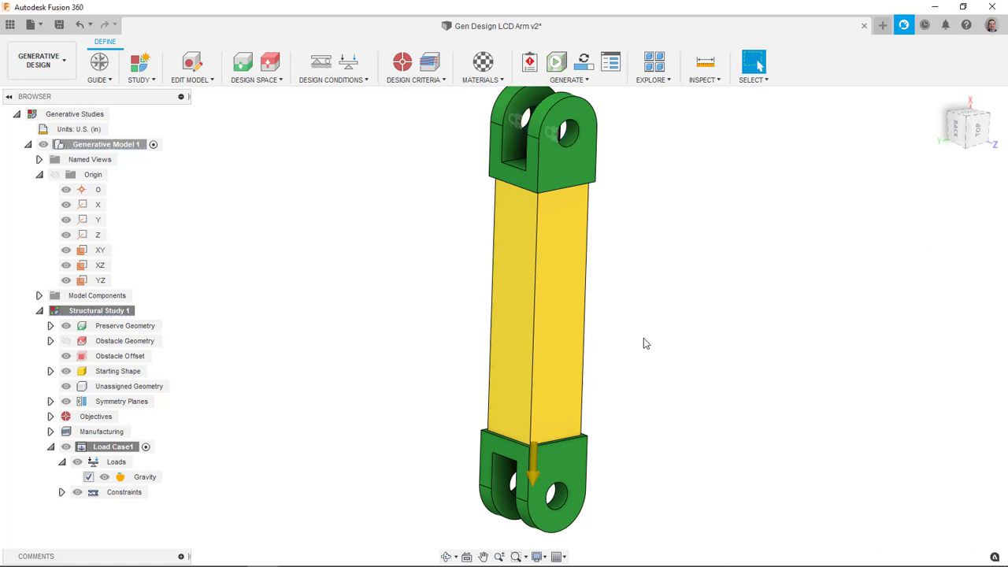
Start a force load on the near hole face of the lower clevis with an X angle of 90 degrees and a magnitude of 50 lbforce
{"action": "left_click", "coordinate": [365, 81]}
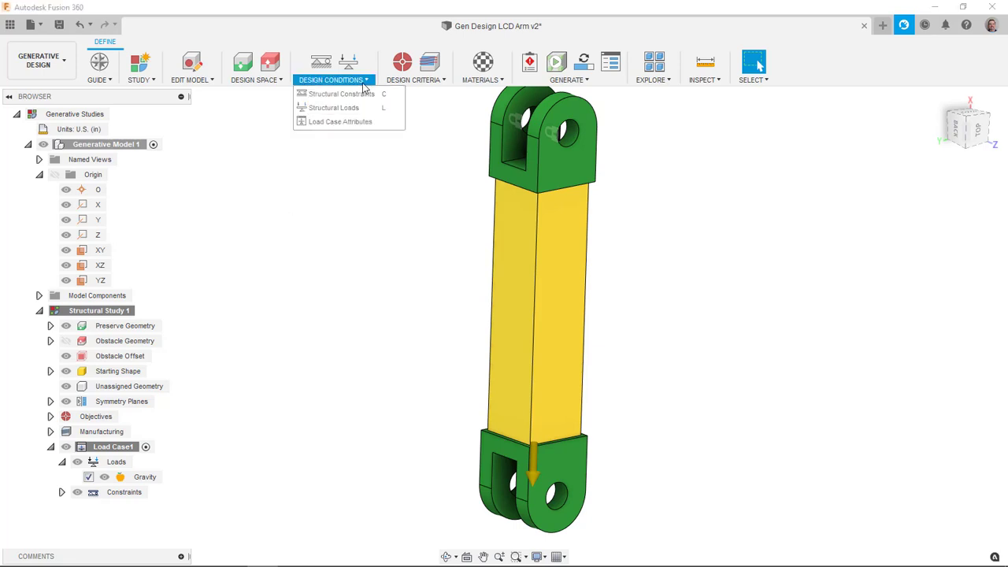
{"action": "left_click", "coordinate": [339, 107]}
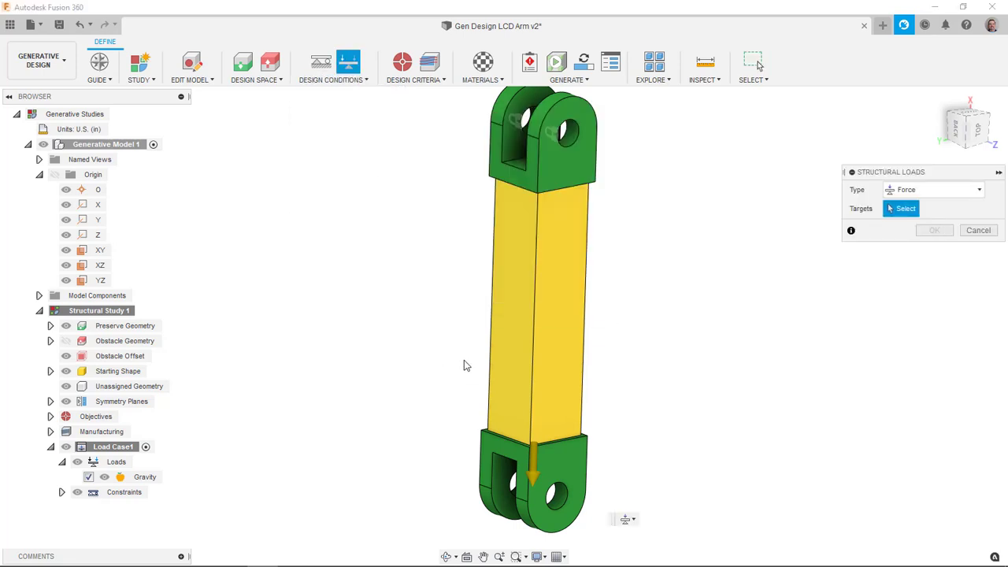
{"action": "scroll", "coordinate": [525, 434], "scroll_direction": "up", "scroll_amount": 5}
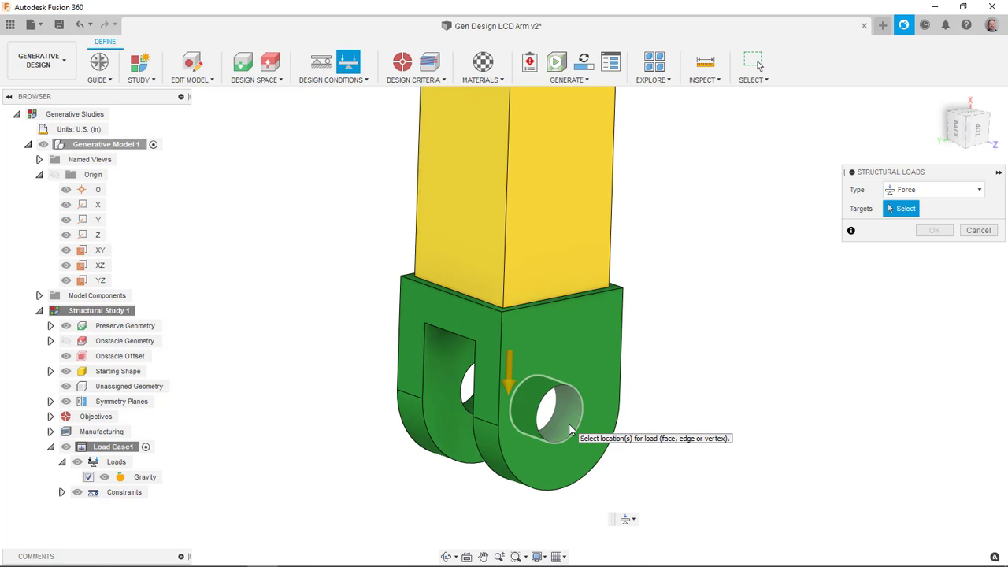
{"action": "left_click", "coordinate": [541, 460]}
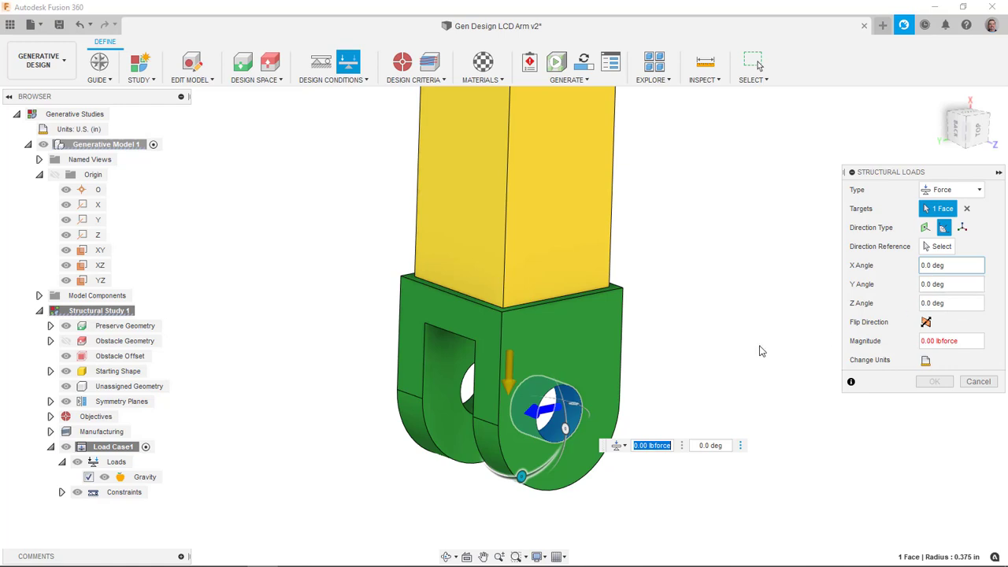
{"action": "middle_click_drag", "start_coordinate": [761, 351], "coordinate": [700, 338], "text": "shift"}
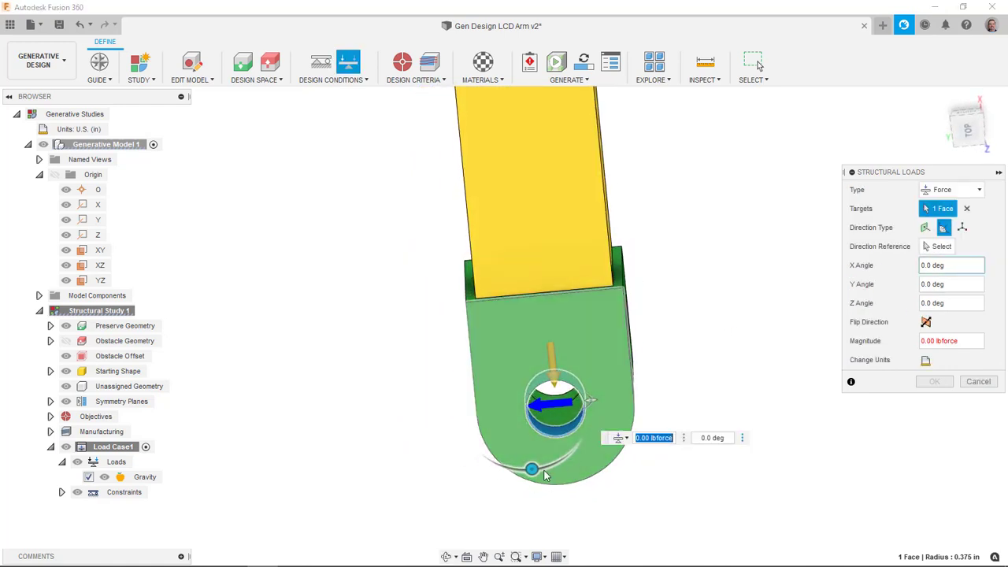
{"action": "left_click_drag", "start_coordinate": [546, 475], "coordinate": [686, 407]}
{"action": "left_click", "coordinate": [954, 265]}
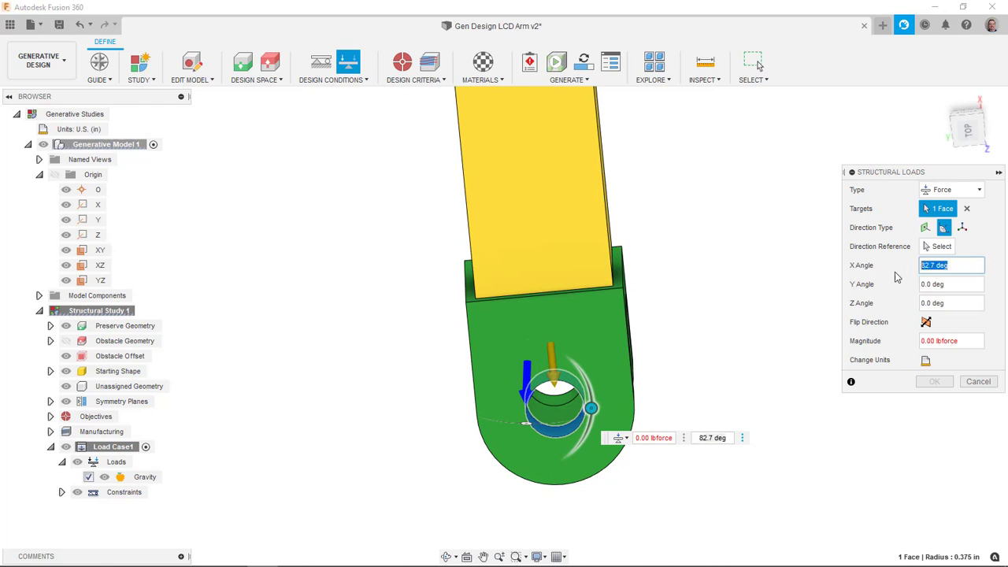
{"action": "type", "text": "90"}
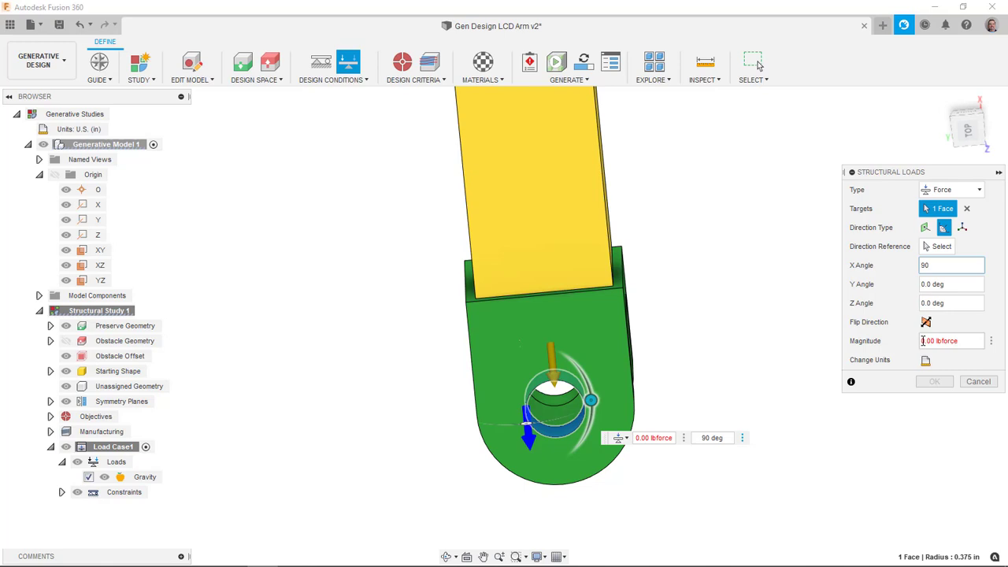
{"action": "type", "text": "50"}
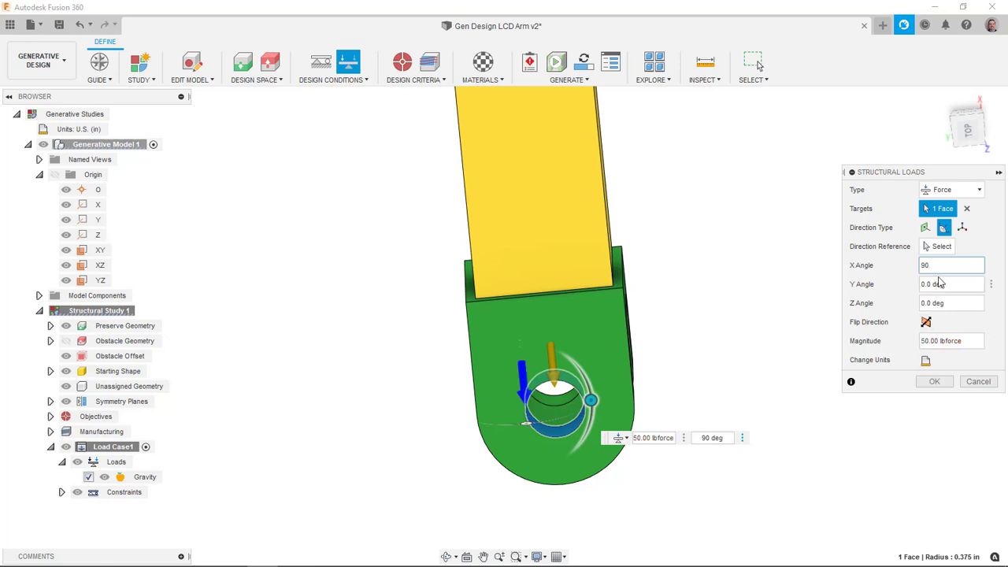
Add the lower clevis's second hole face to the force targets and create the load
{"action": "middle_click_drag", "start_coordinate": [776, 280], "coordinate": [483, 412], "text": "shift"}
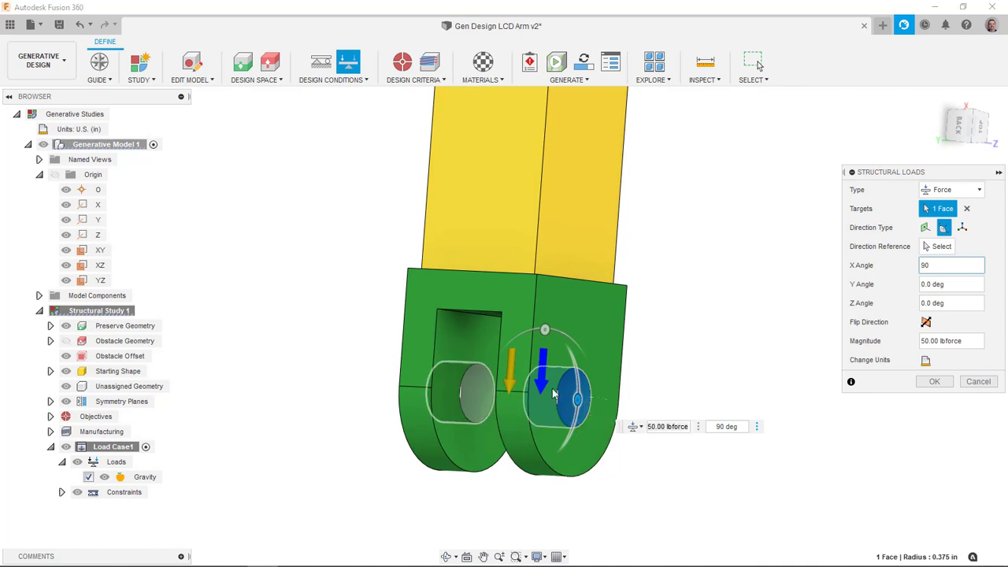
{"action": "left_click", "coordinate": [483, 411]}
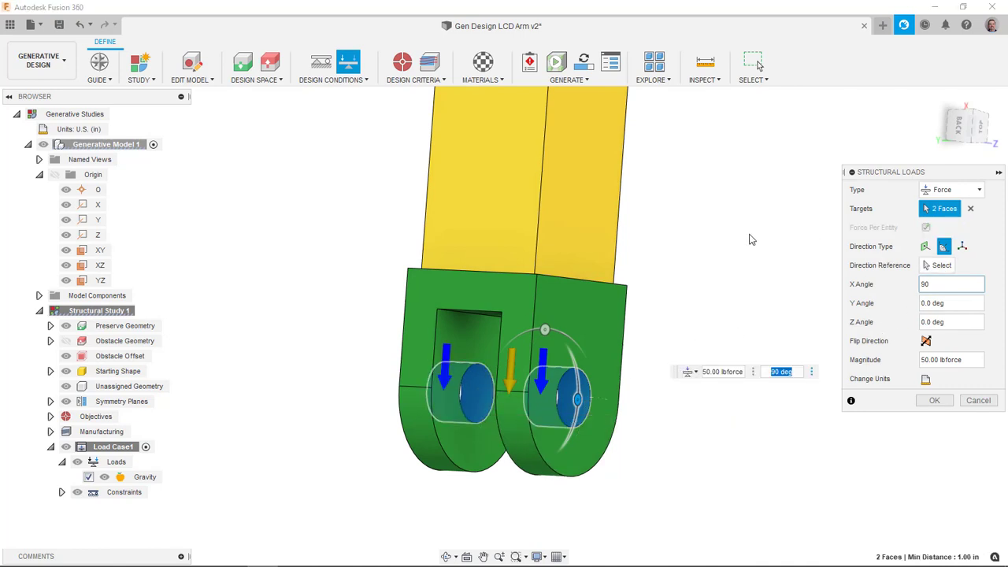
{"action": "mouse_move", "coordinate": [749, 236]}
{"action": "middle_mouse_down", "text": "shift"}
{"action": "mouse_move", "coordinate": [733, 239]}
{"action": "mouse_move", "coordinate": [745, 226]}
{"action": "mouse_move", "coordinate": [755, 235]}
{"action": "middle_mouse_up", "text": "shift"}
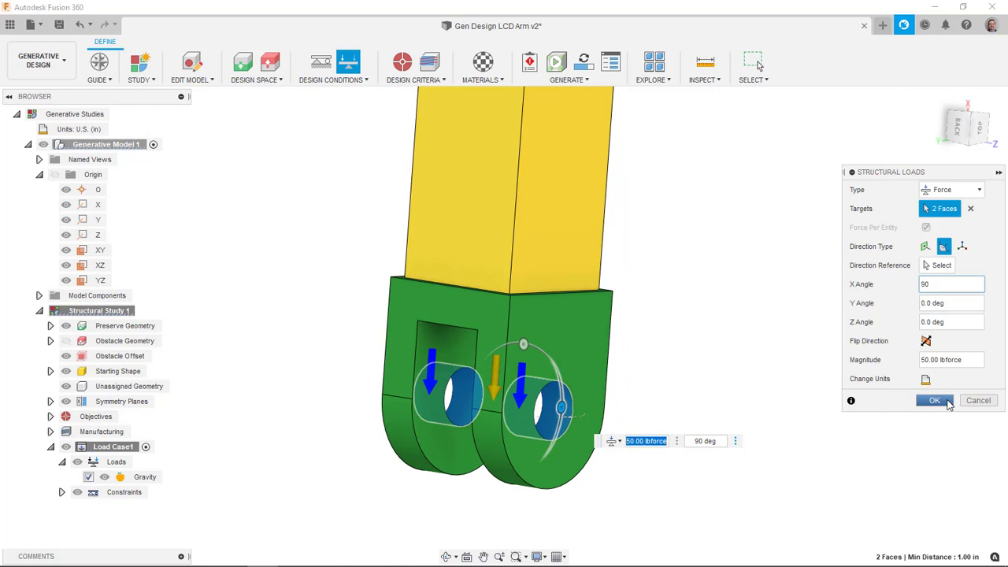
{"action": "left_click", "coordinate": [934, 401]}
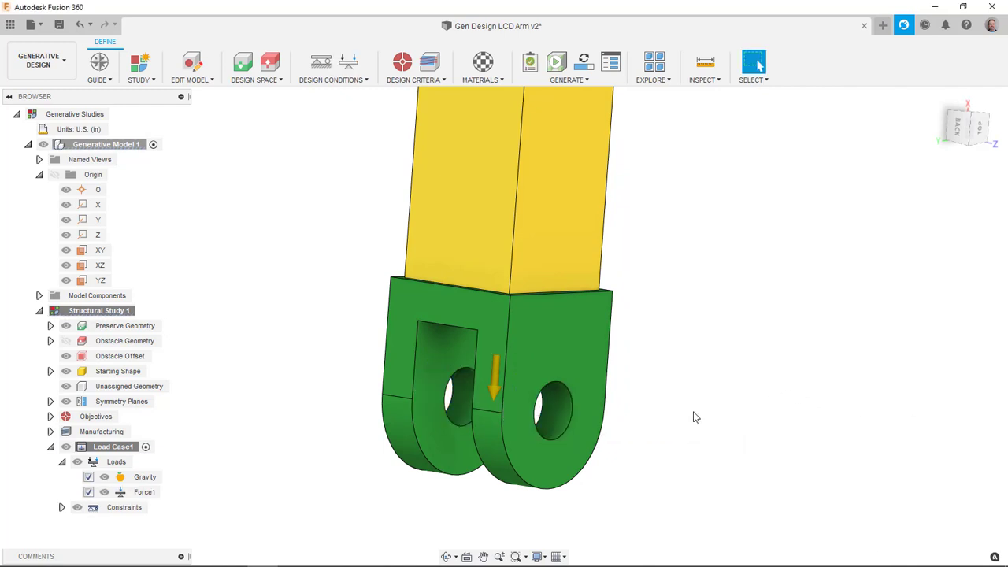
Clone Load Case1 and make the resulting copy the active load case
{"action": "left_click", "coordinate": [62, 461]}
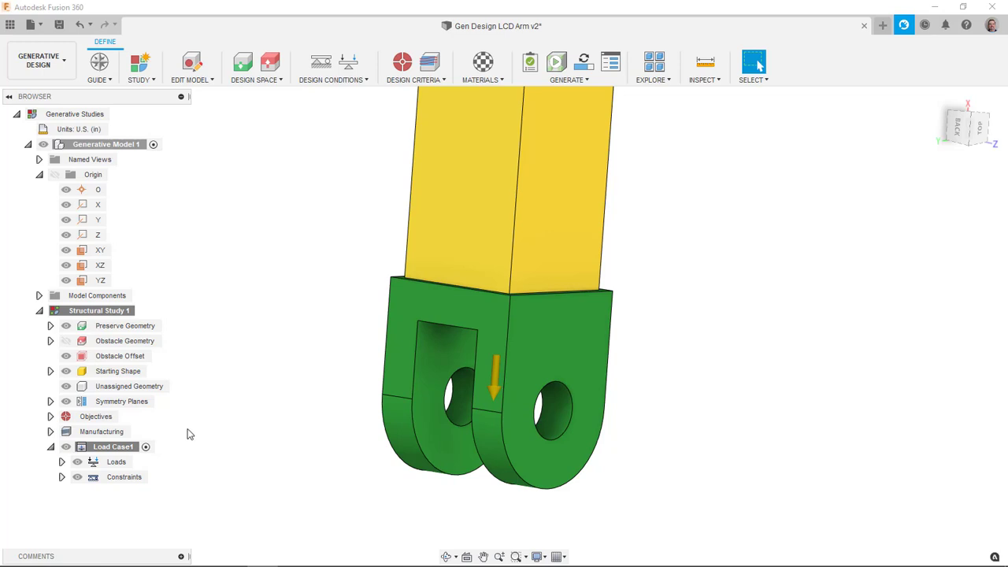
{"action": "right_click", "coordinate": [126, 447]}
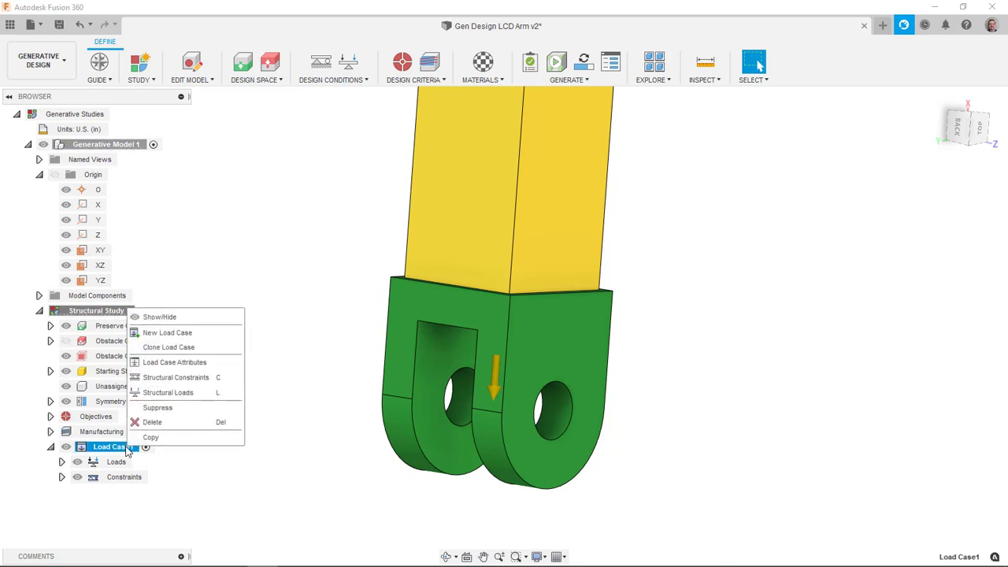
{"action": "left_click", "coordinate": [181, 349]}
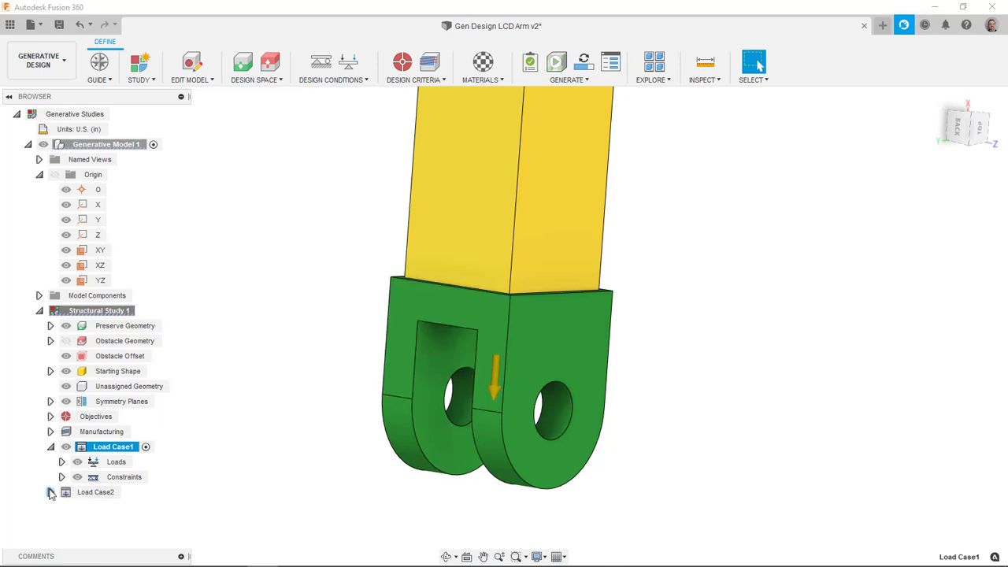
{"action": "left_click", "coordinate": [50, 492]}
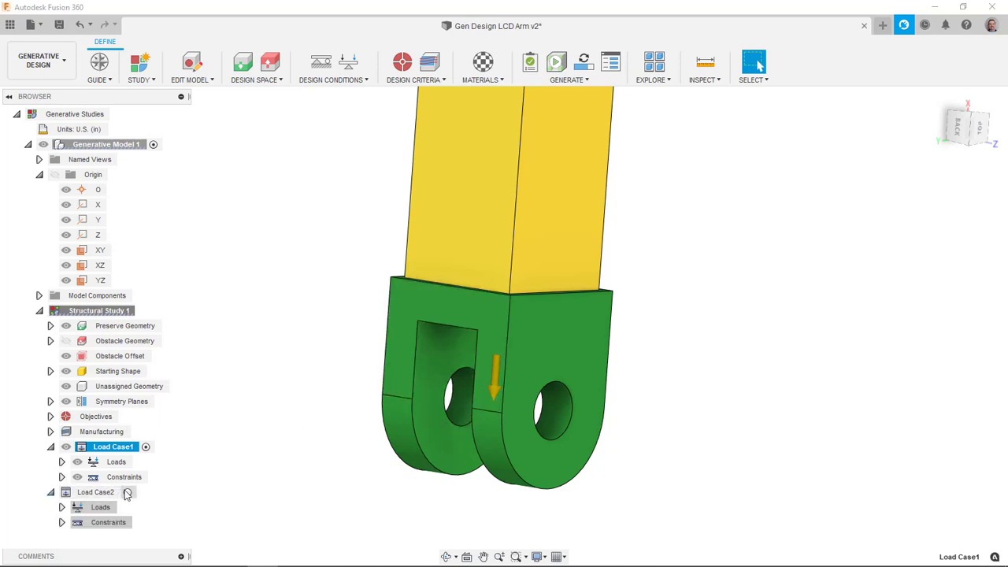
{"action": "left_click", "coordinate": [127, 493]}
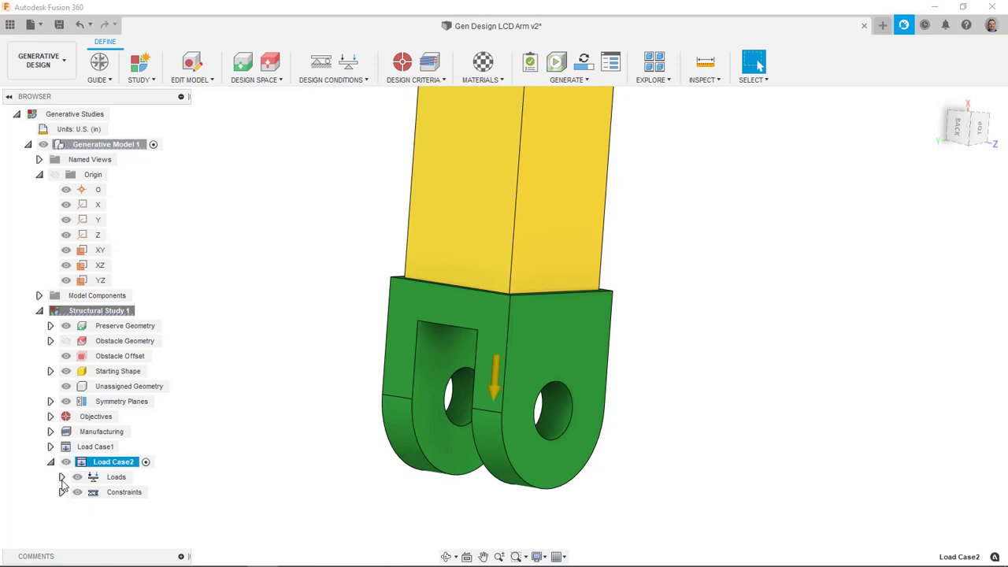
Edit the force in Load Case2 so that its X angle is 45 degrees
{"action": "left_click", "coordinate": [61, 478]}
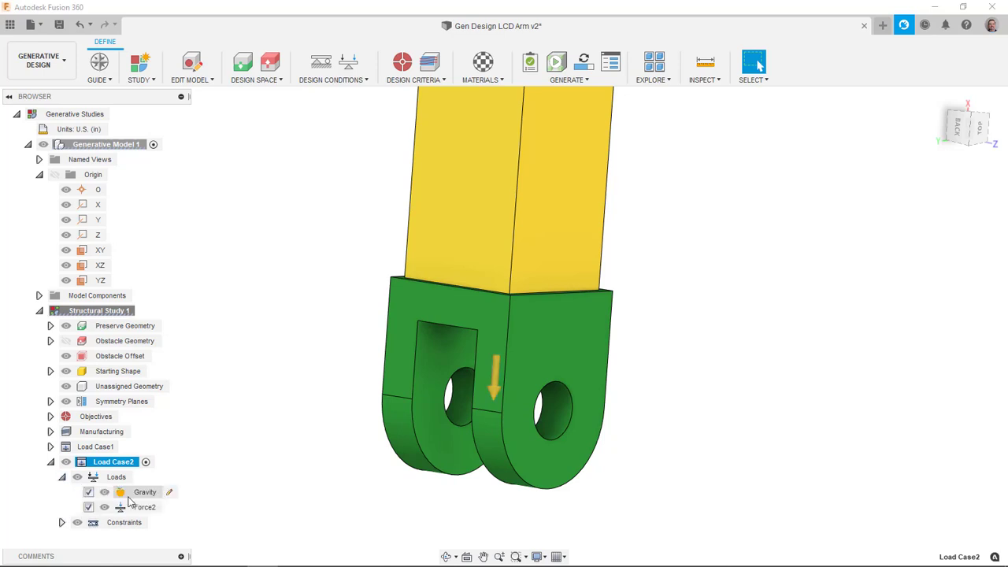
{"action": "left_click", "coordinate": [171, 510]}
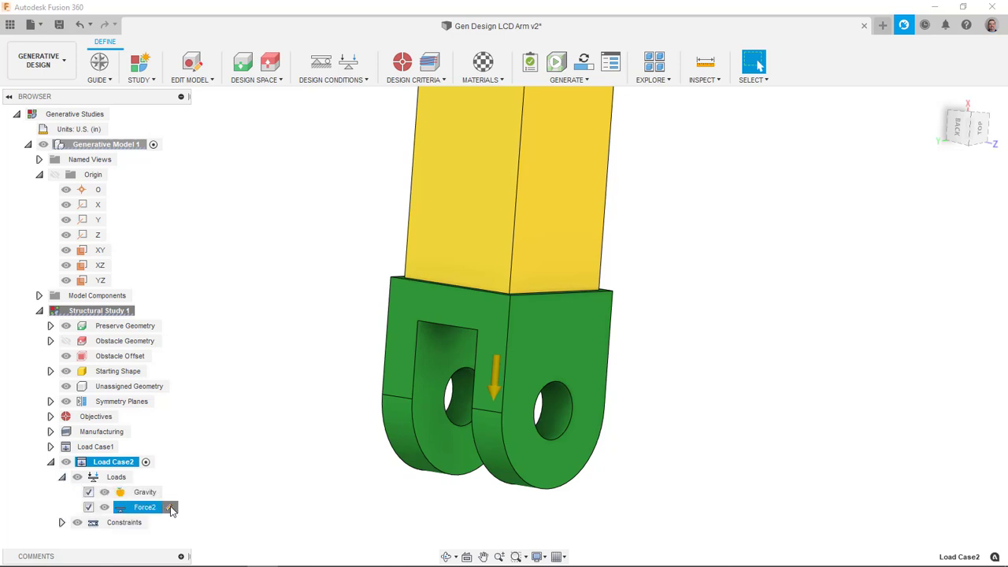
{"action": "left_click", "coordinate": [171, 510]}
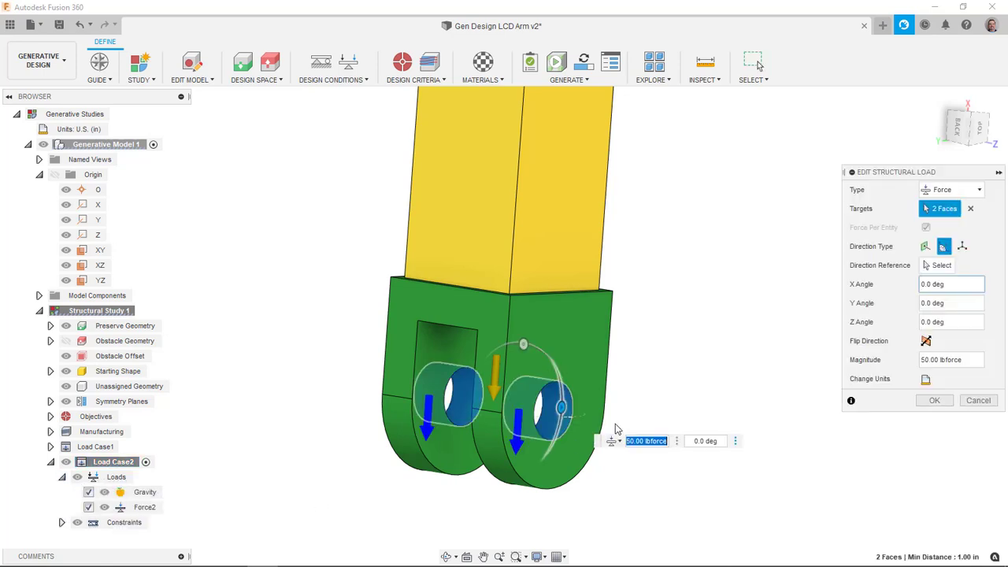
{"action": "left_click", "coordinate": [955, 282]}
{"action": "type", "text": "45"}
{"action": "key", "text": "Return"}
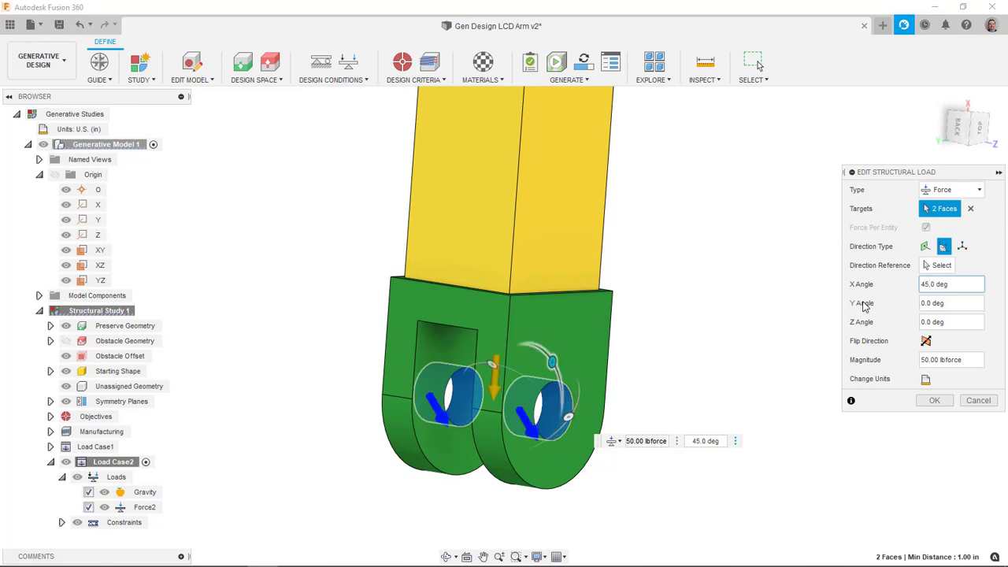
{"action": "left_click", "coordinate": [935, 400]}
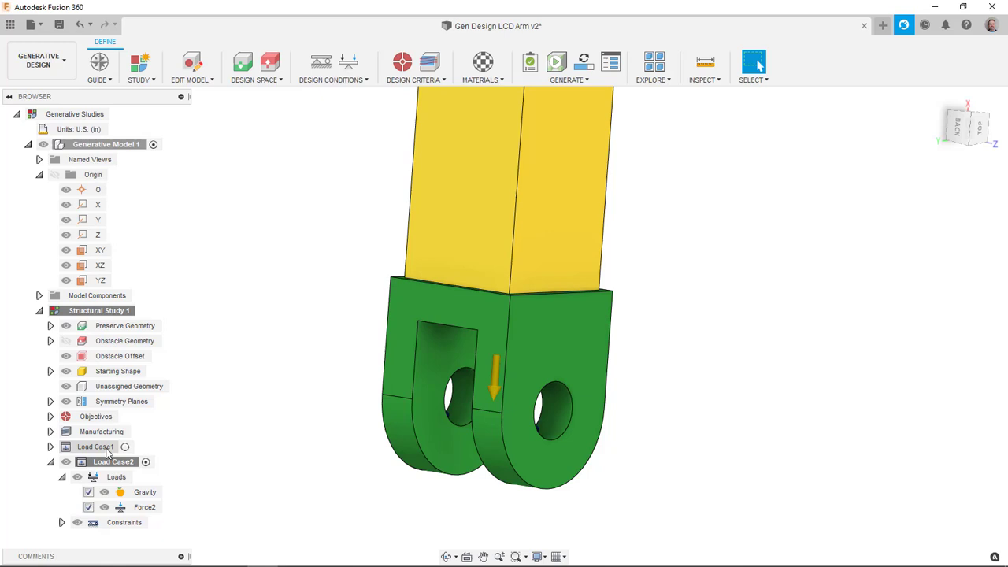
Clone Load Case1 a second time and activate this new load case
{"action": "left_click", "coordinate": [108, 450]}
{"action": "right_click", "coordinate": [108, 450]}
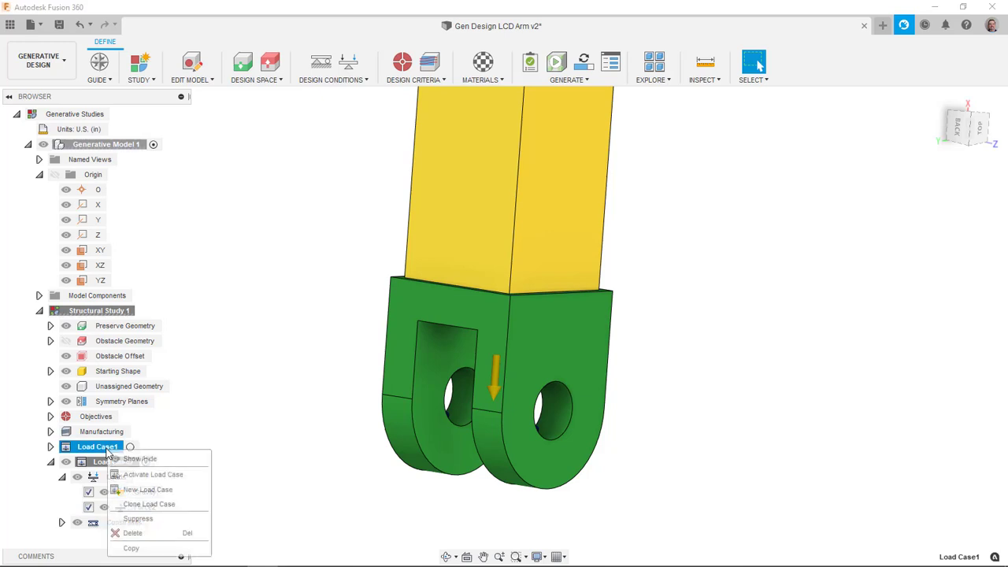
{"action": "left_click", "coordinate": [133, 502]}
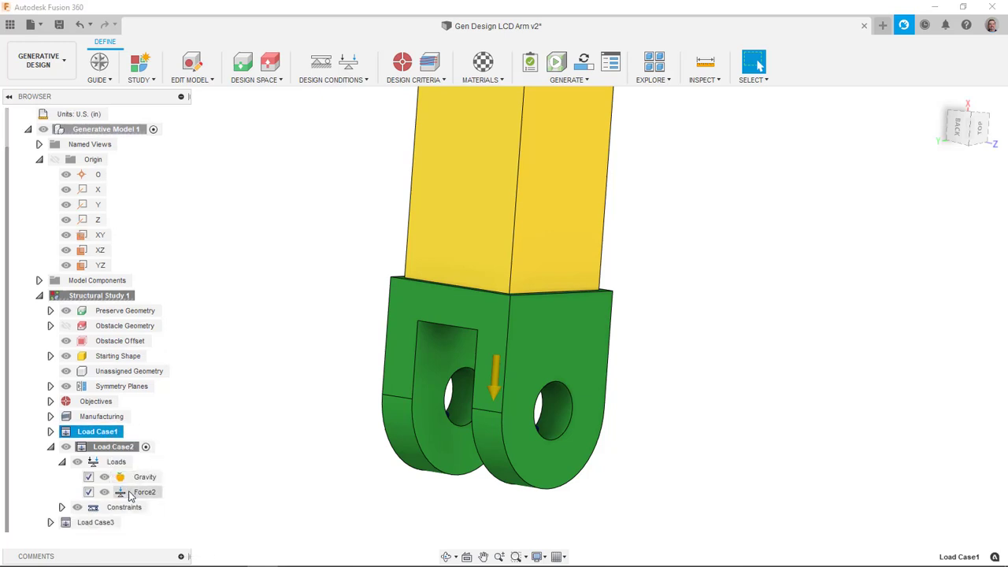
{"action": "left_click", "coordinate": [110, 522]}
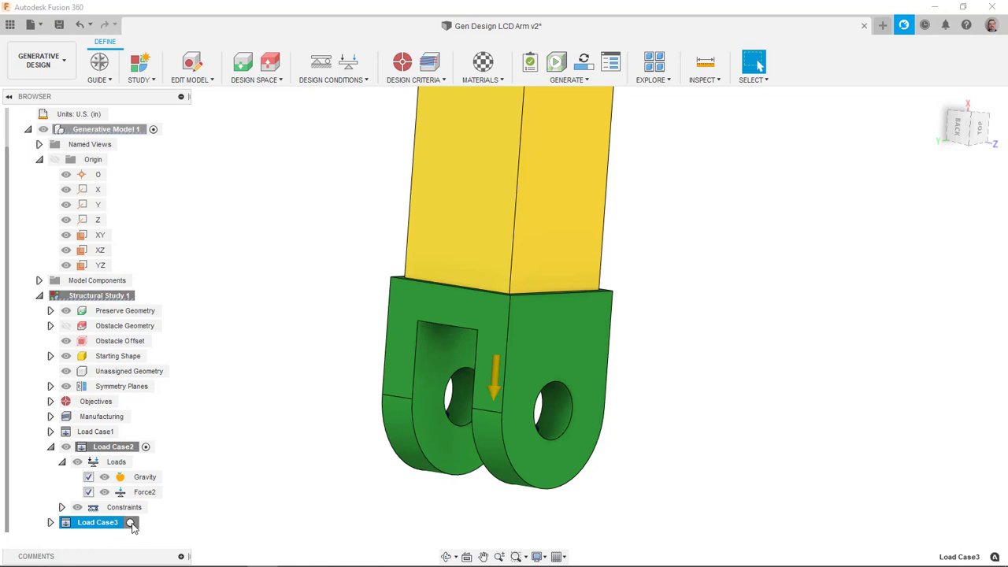
{"action": "left_click", "coordinate": [131, 523]}
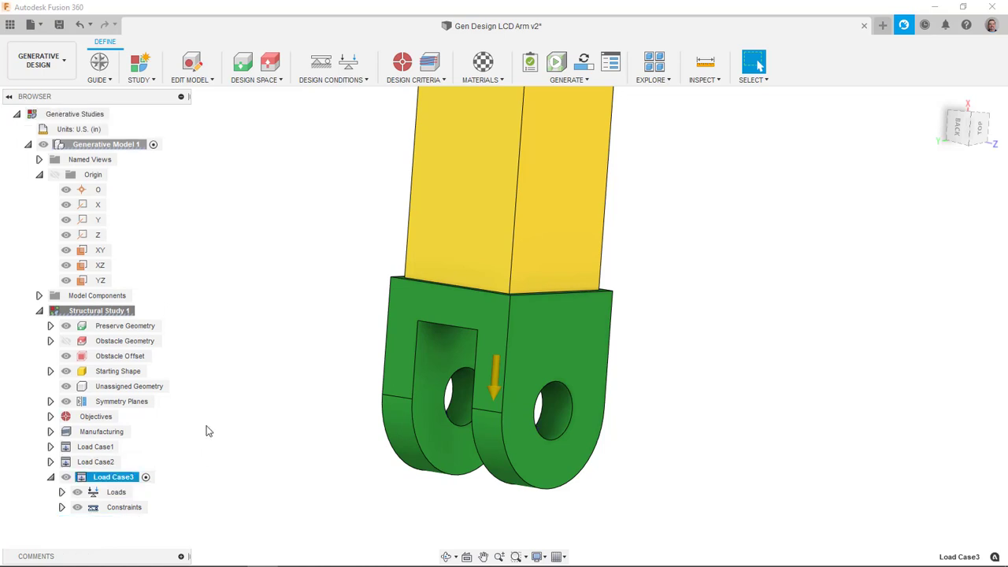
Edit the force in Load Case3 so that its X angle is -45 degrees
{"action": "left_click", "coordinate": [62, 492]}
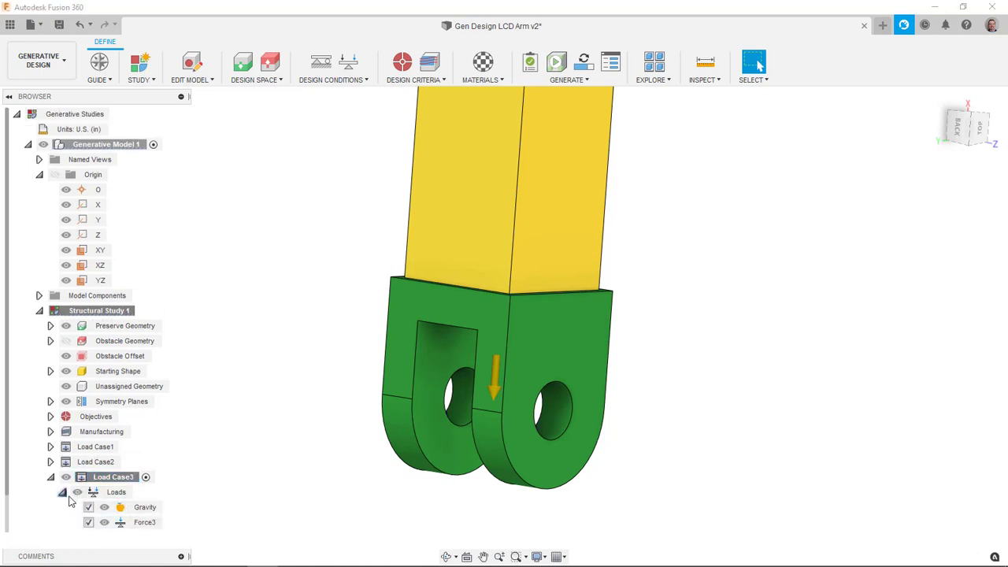
{"action": "left_click", "coordinate": [170, 522]}
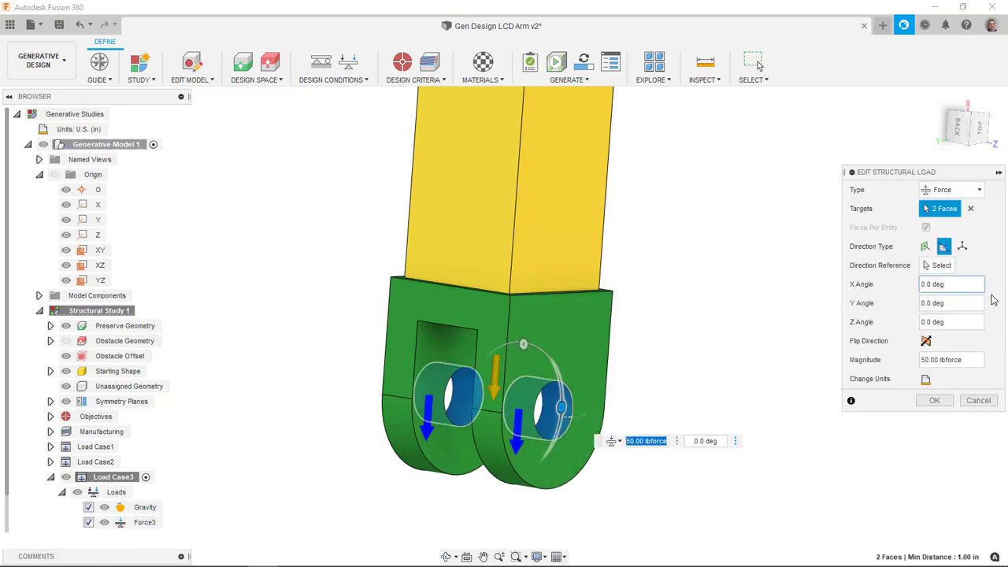
{"action": "left_click", "coordinate": [922, 285]}
{"action": "type", "text": "-45"}
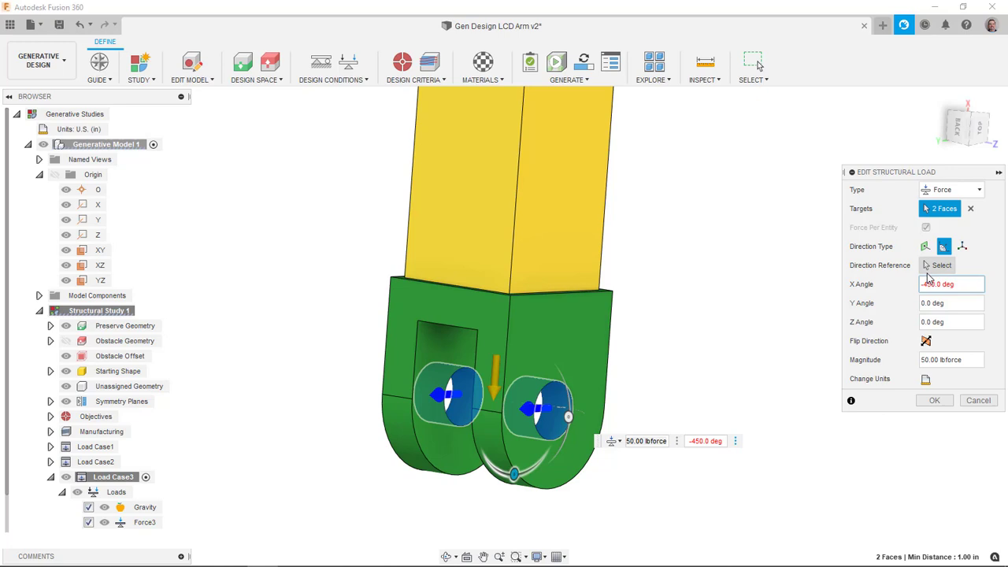
{"action": "key", "text": "Delete"}
{"action": "key", "text": "Return"}
{"action": "middle_click_drag", "start_coordinate": [772, 264], "coordinate": [622, 255]}
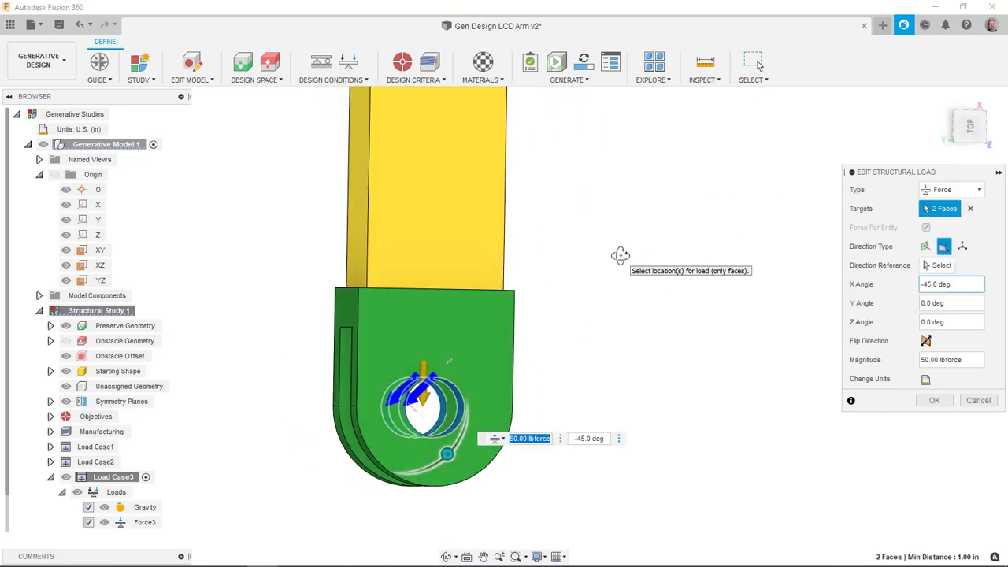
{"action": "left_click", "coordinate": [934, 400]}
Save the design as a new version with the description "User Saved"
{"action": "key", "text": "F6"}
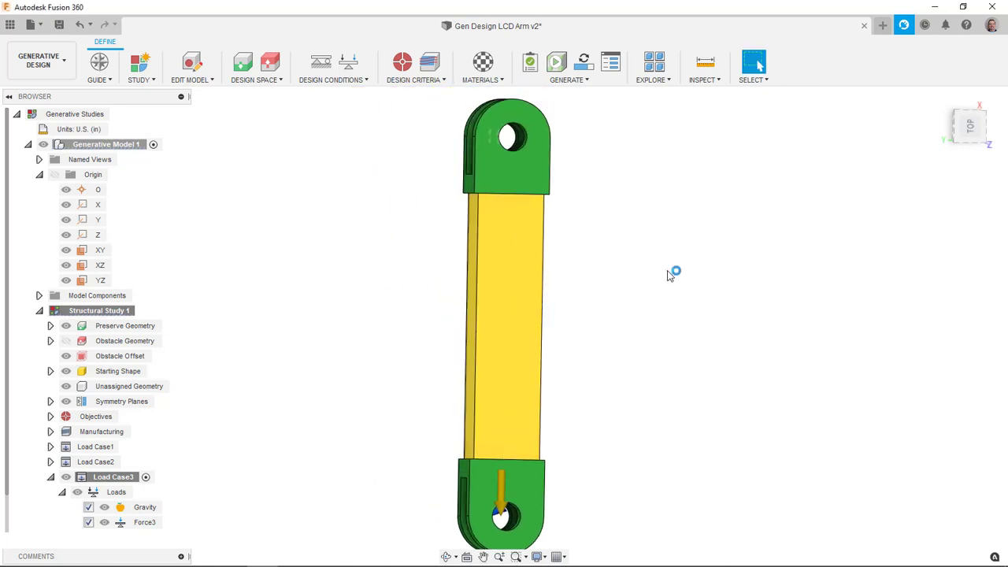
{"action": "left_click", "coordinate": [60, 25]}
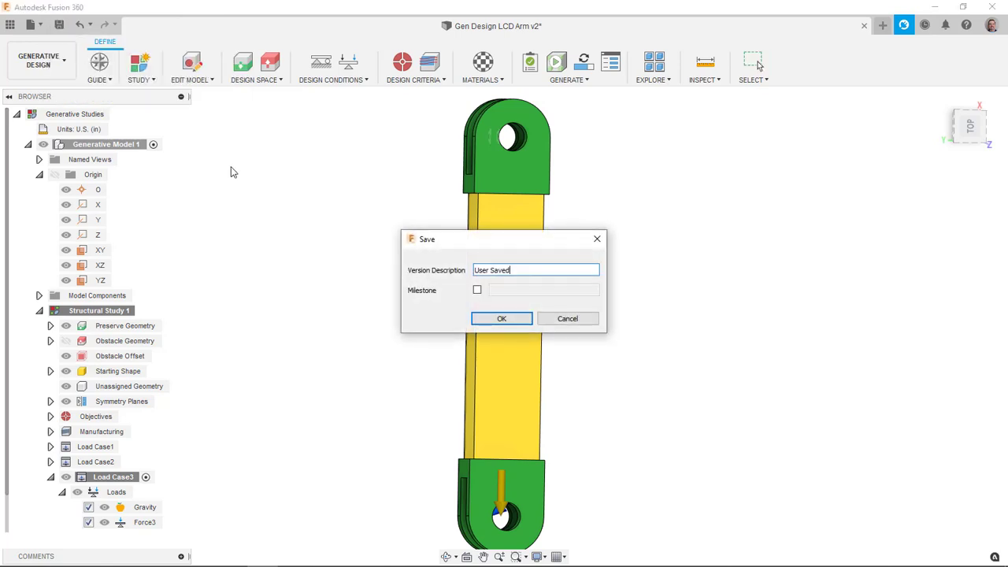
{"action": "left_click", "coordinate": [485, 319]}
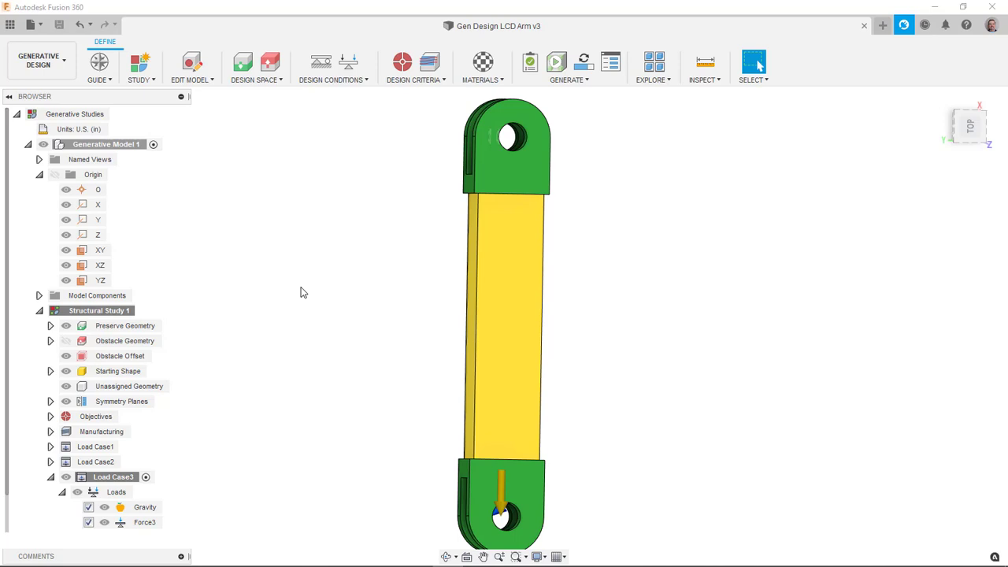
Set the safety factor limit to 2.5 in the study's objectives and limits, with Minimize Mass as the objective
{"action": "left_click", "coordinate": [403, 63]}
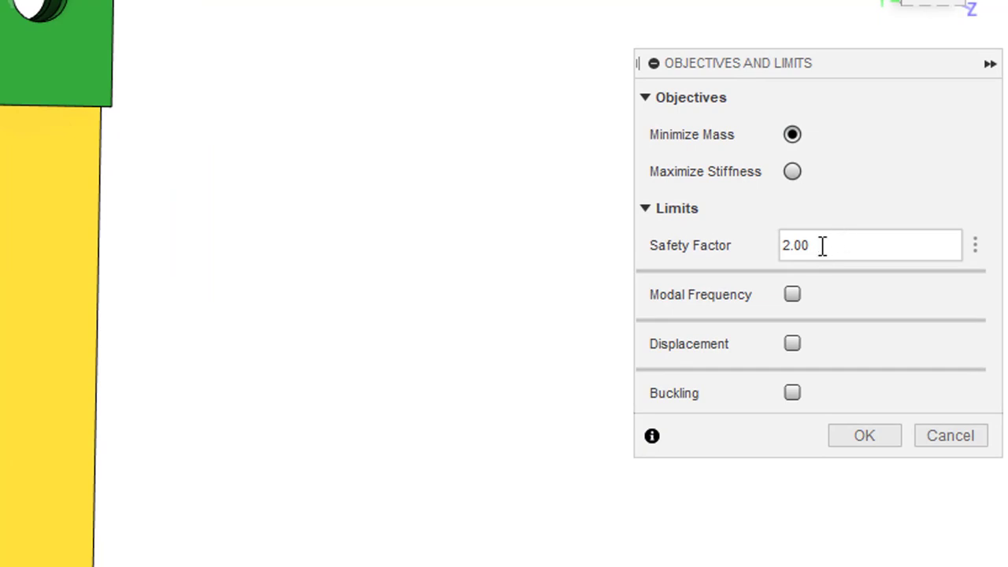
{"action": "left_click_drag", "start_coordinate": [822, 245], "coordinate": [756, 261]}
{"action": "type", "text": "2.5"}
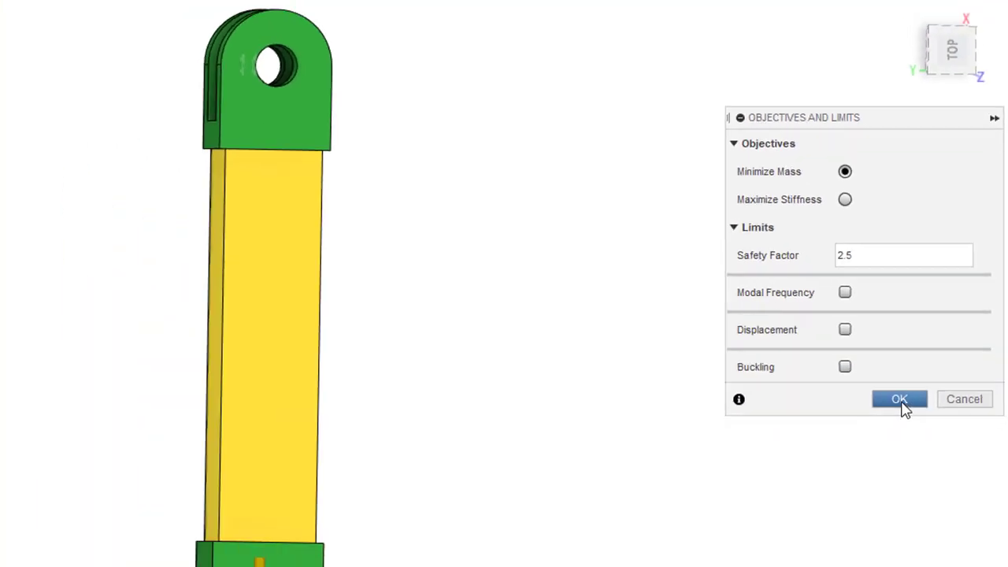
{"action": "left_click", "coordinate": [864, 435]}
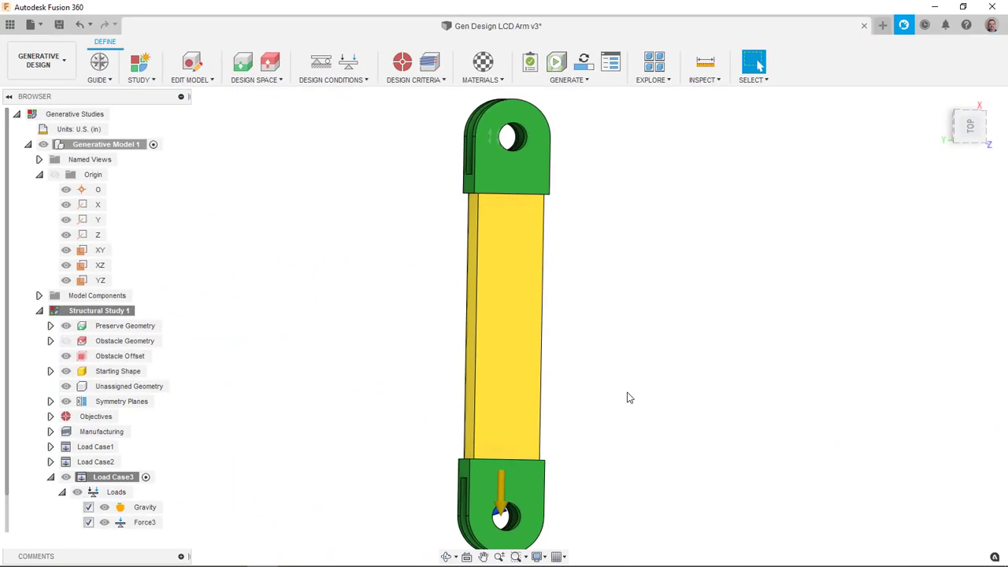
Restrict the study's manufacturing methods to 3-axis milling by disabling the Unrestricted and Additive methods
{"action": "left_click", "coordinate": [430, 63]}
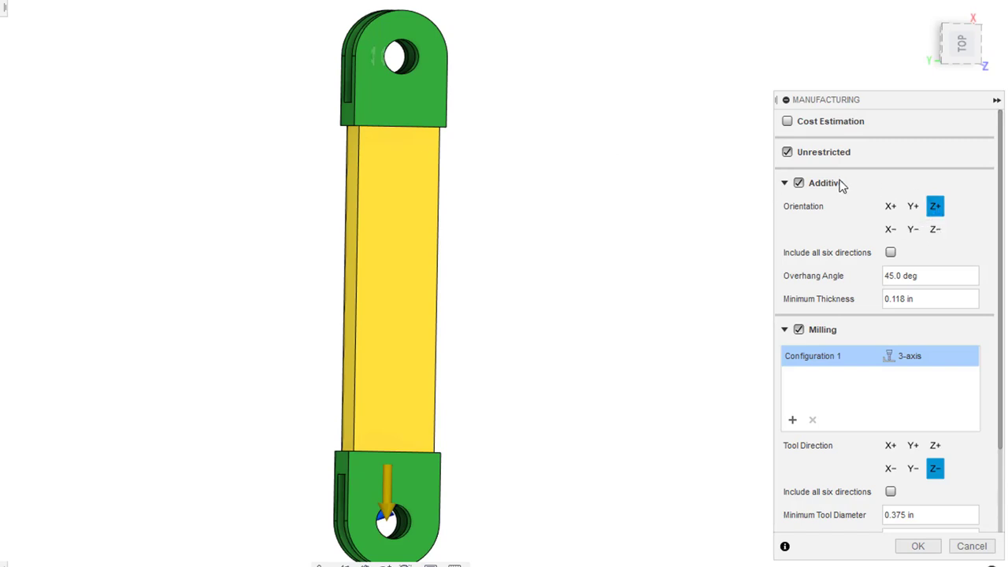
{"action": "left_click", "coordinate": [788, 152]}
{"action": "left_click", "coordinate": [799, 183]}
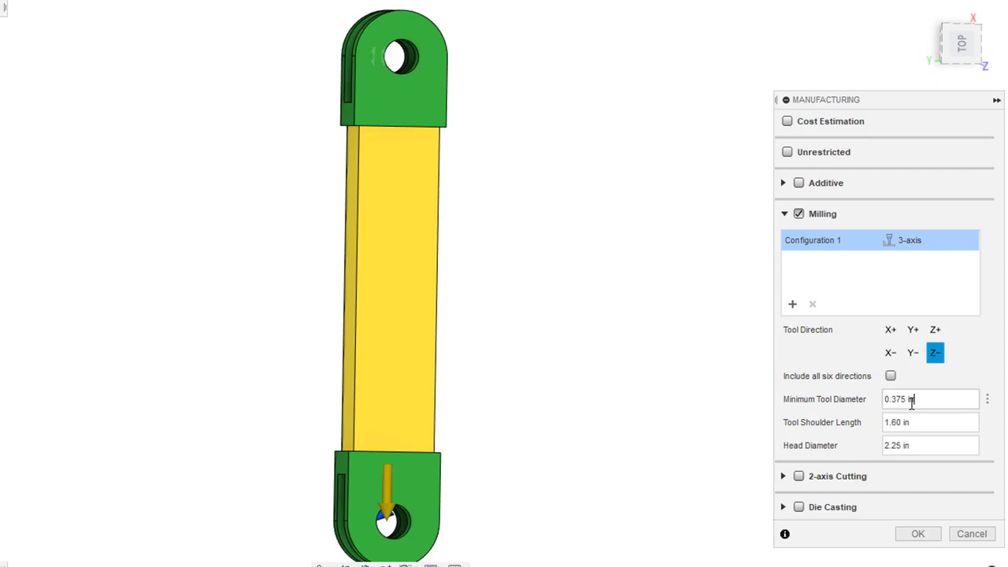
Set the milling configuration's minimum tool diameter to 0.25 in and review its tool shoulder length and head diameter
{"action": "left_click_drag", "start_coordinate": [946, 400], "coordinate": [880, 409]}
{"action": "type", "text": ".25"}
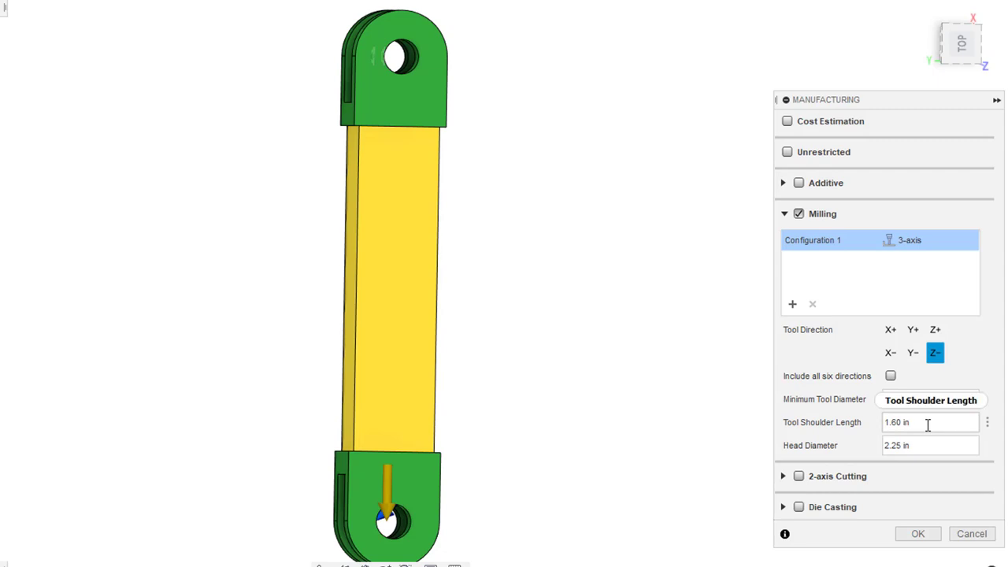
{"action": "mouse_move", "coordinate": [928, 424]}
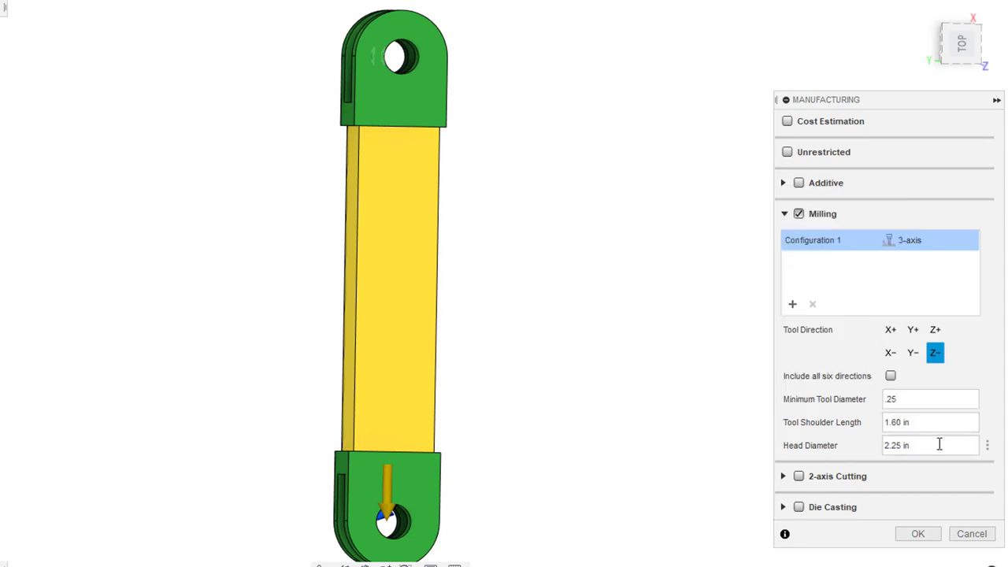
{"action": "mouse_move", "coordinate": [934, 445]}
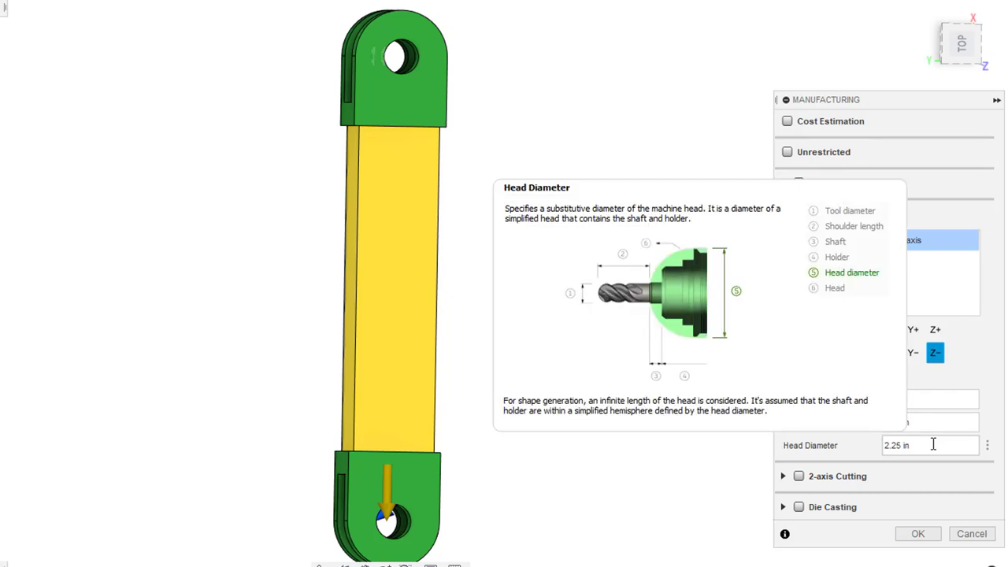
{"action": "left_click_drag", "start_coordinate": [933, 445], "coordinate": [873, 442]}
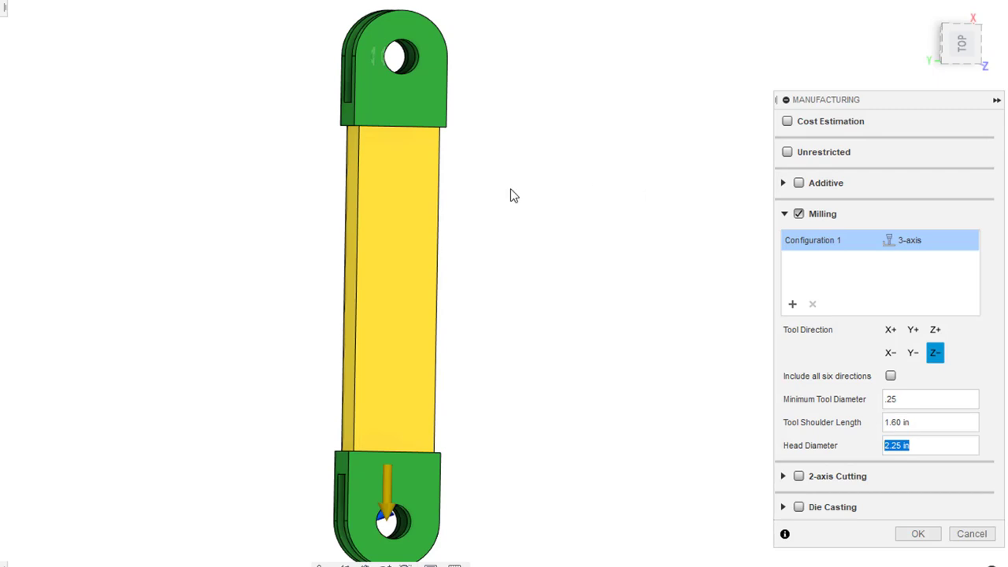
Add Z+, Y+ and Y- to the milling tool directions and apply the manufacturing settings
{"action": "middle_click_drag", "start_coordinate": [513, 196], "coordinate": [349, 238], "text": "shift"}
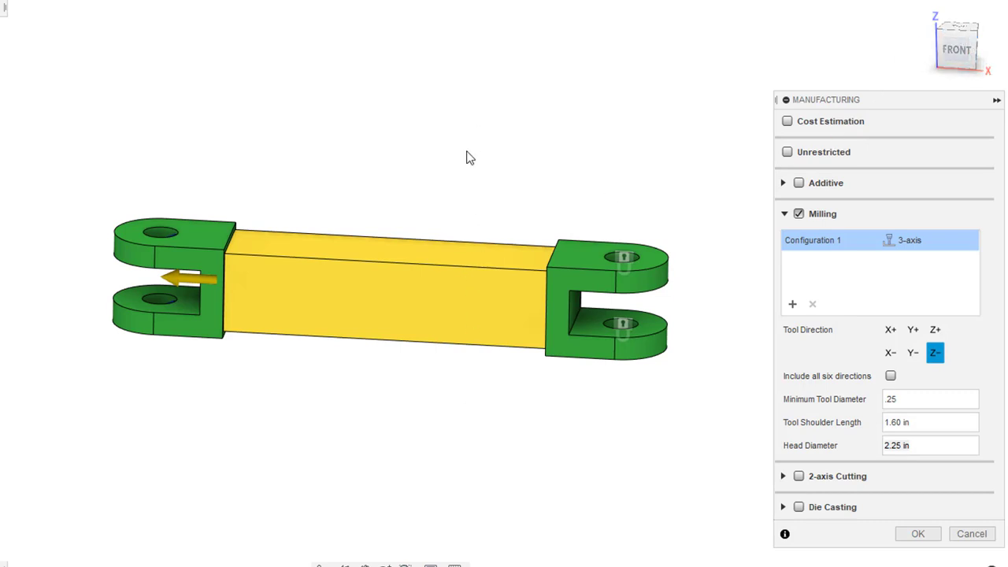
{"action": "left_click", "coordinate": [936, 330]}
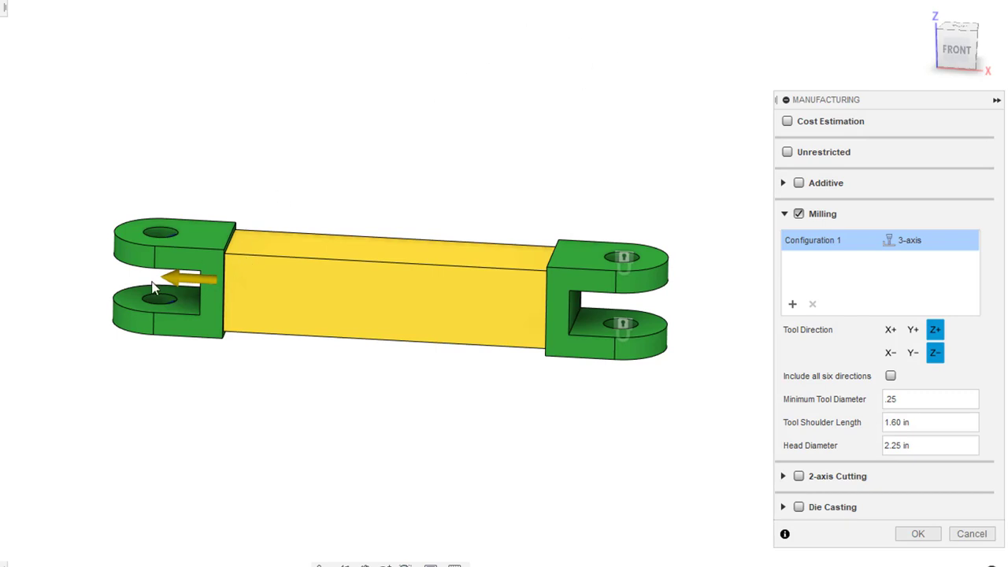
{"action": "middle_click_drag", "start_coordinate": [529, 165], "coordinate": [491, 268], "text": "shift"}
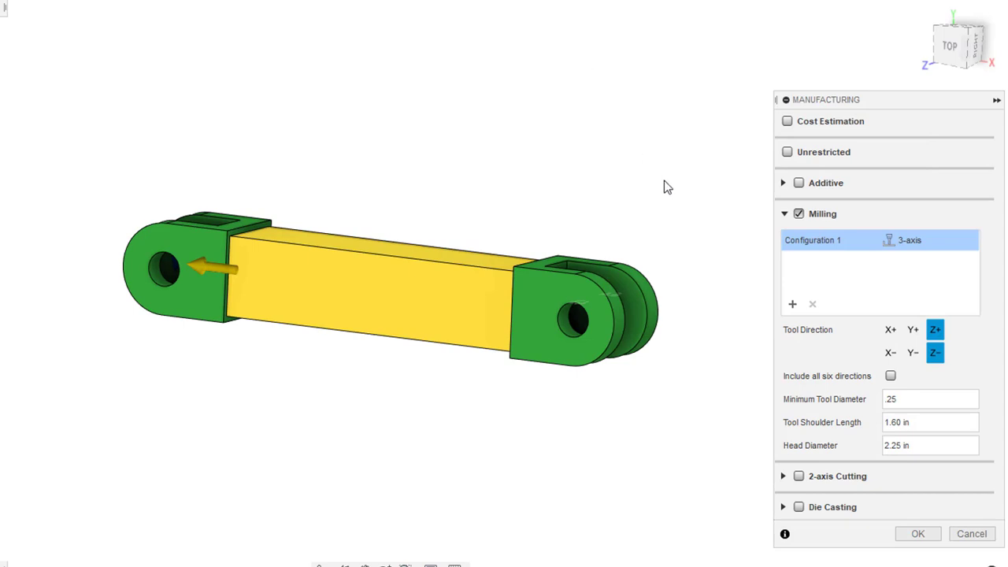
{"action": "left_click", "coordinate": [913, 329]}
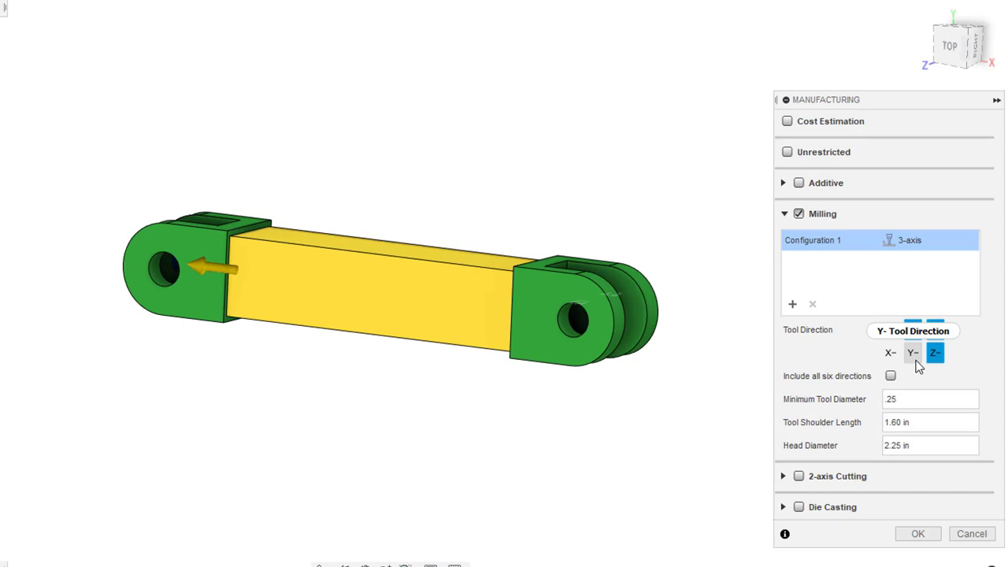
{"action": "left_click", "coordinate": [914, 356]}
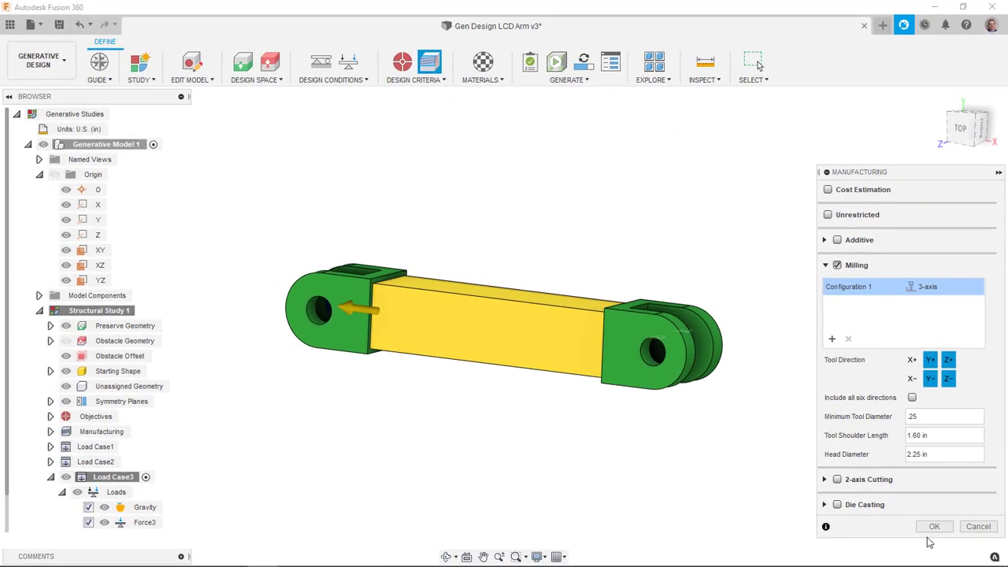
{"action": "left_click", "coordinate": [934, 527]}
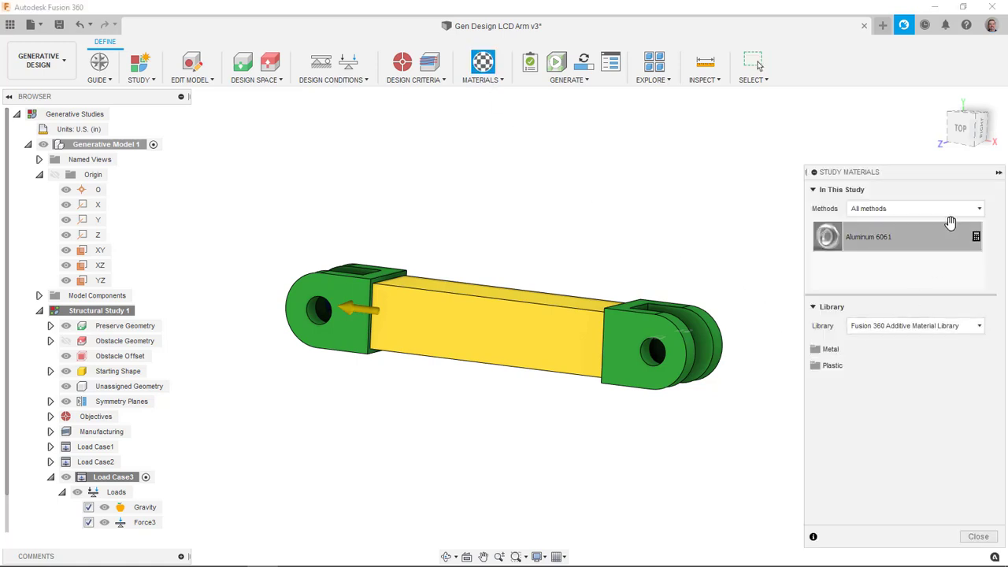
Show the study materials for the Milling method and open the metals in the Fusion 360 Material Library
{"action": "left_click", "coordinate": [949, 211]}
{"action": "left_click", "coordinate": [895, 246]}
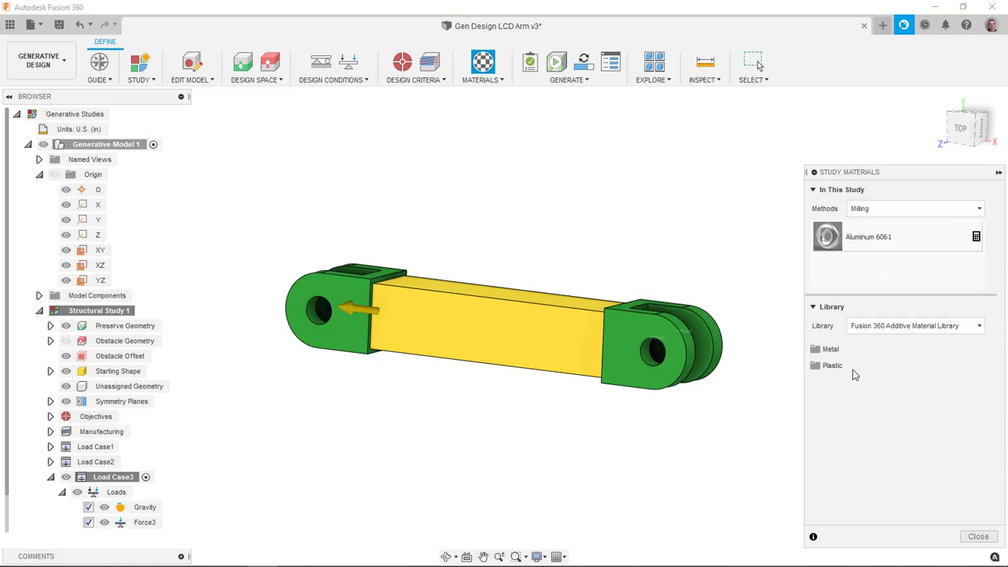
{"action": "left_click", "coordinate": [916, 326]}
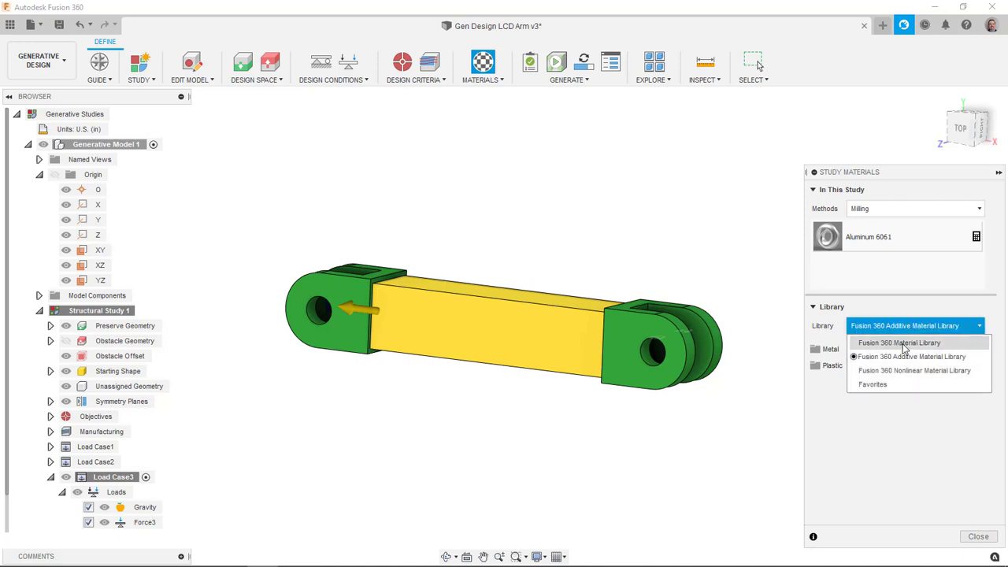
{"action": "left_click", "coordinate": [904, 348]}
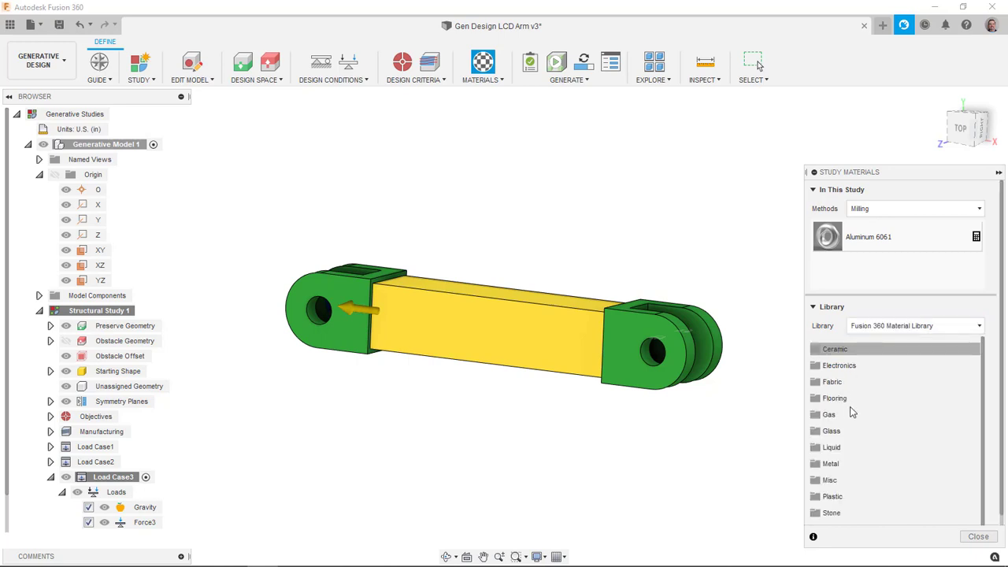
{"action": "left_click", "coordinate": [832, 468]}
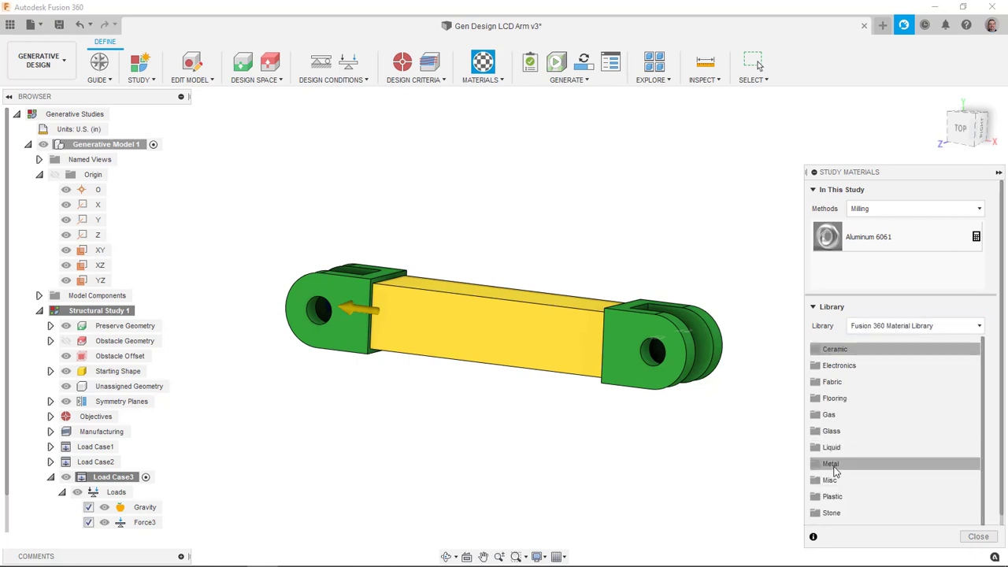
{"action": "left_click", "coordinate": [859, 464]}
Add Stainless Steel AISI 304 from the metals library to the study's milling materials
{"action": "scroll", "coordinate": [862, 429], "scroll_direction": "down", "scroll_amount": 4}
{"action": "scroll", "coordinate": [862, 430], "scroll_direction": "down", "scroll_amount": 15}
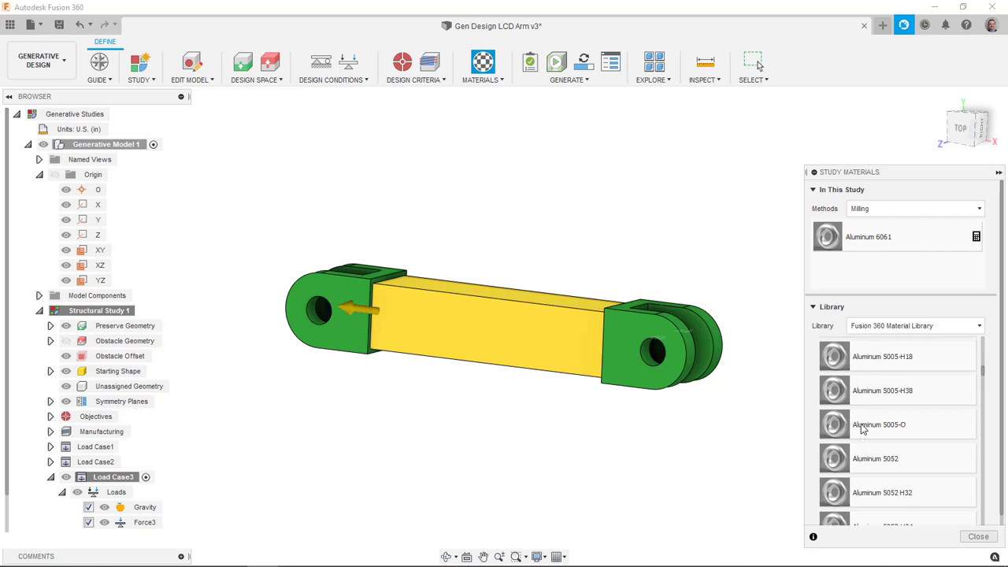
{"action": "scroll", "coordinate": [862, 429], "scroll_direction": "down", "scroll_amount": 15}
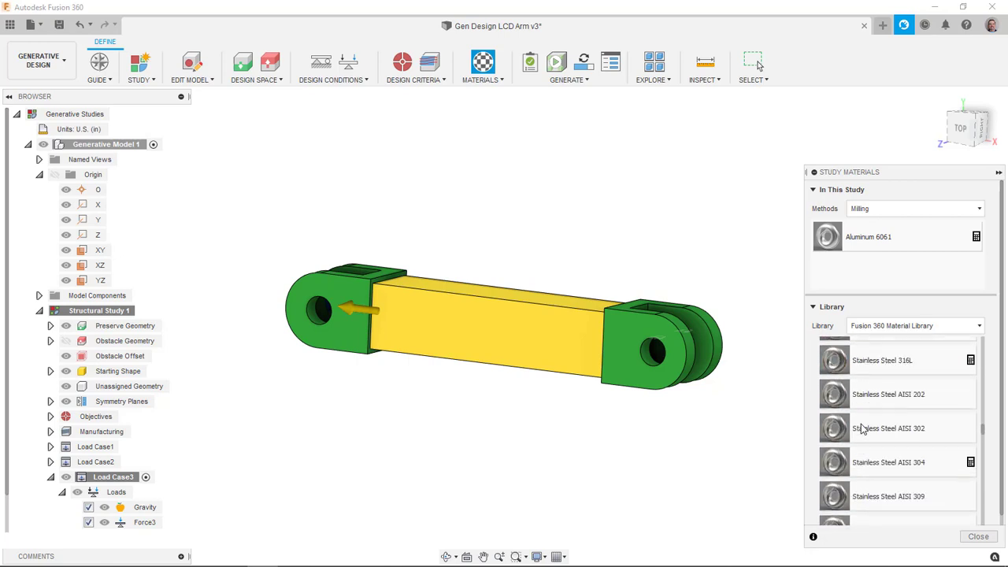
{"action": "scroll", "coordinate": [862, 425], "scroll_direction": "up", "scroll_amount": 3}
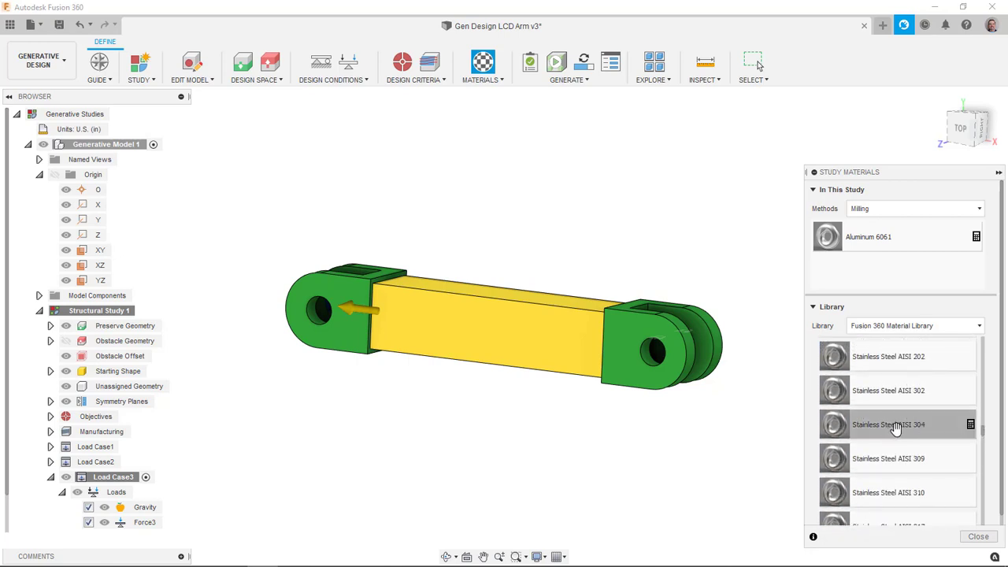
{"action": "left_click_drag", "start_coordinate": [862, 423], "coordinate": [880, 271]}
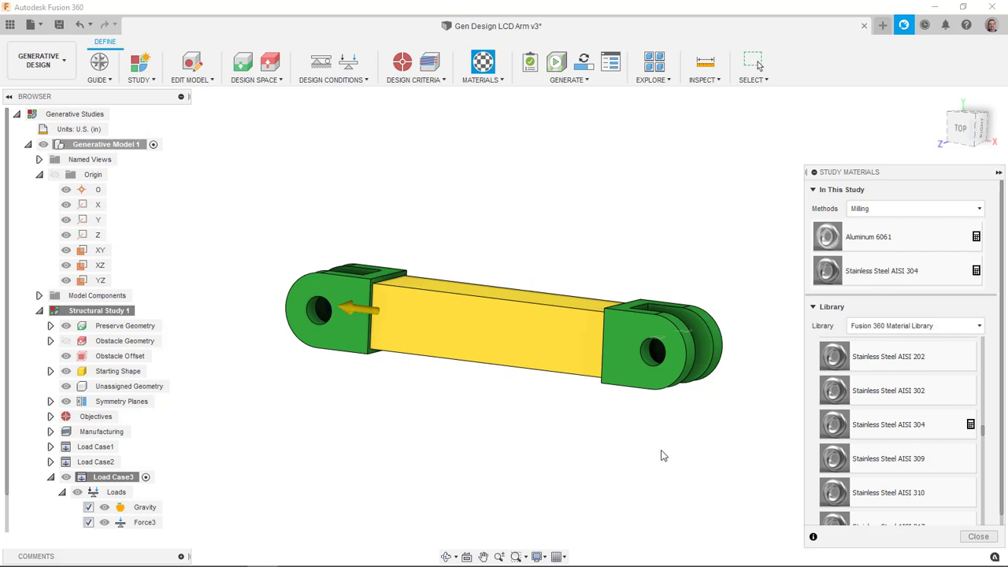
{"action": "left_click", "coordinate": [979, 537]}
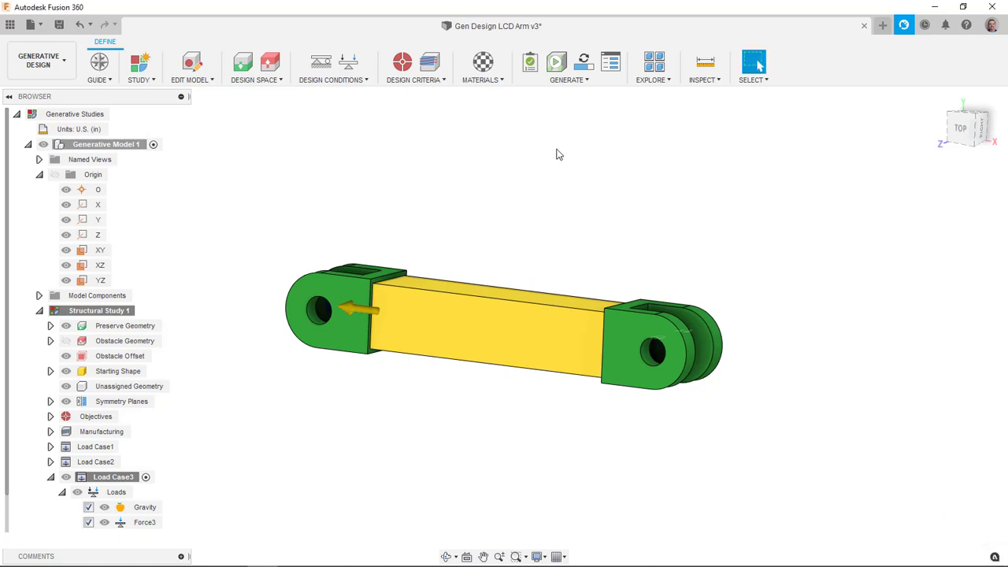
Run the pre-check on the study setup and try to generate an outcome preview
{"action": "left_click", "coordinate": [529, 63]}
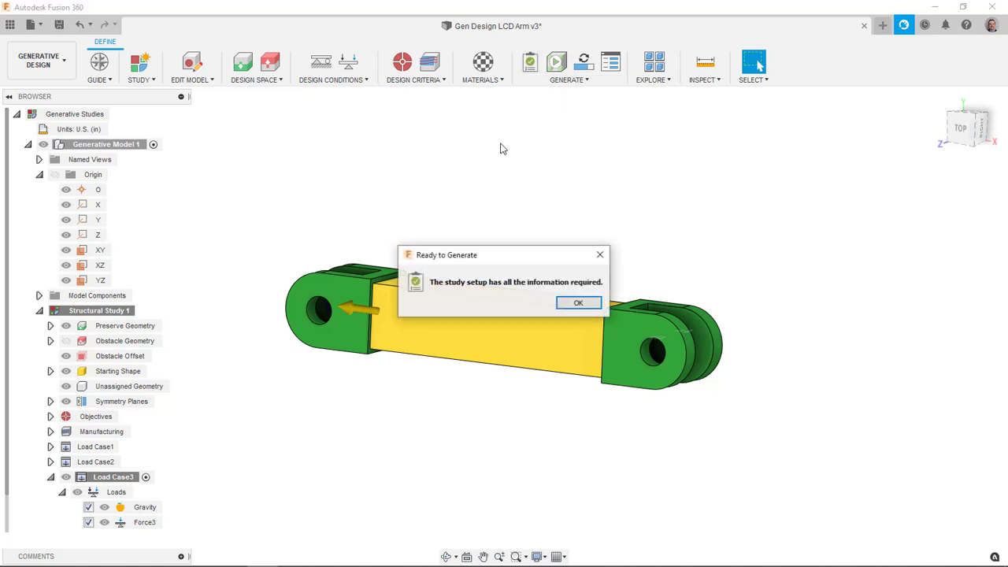
{"action": "left_click", "coordinate": [582, 306]}
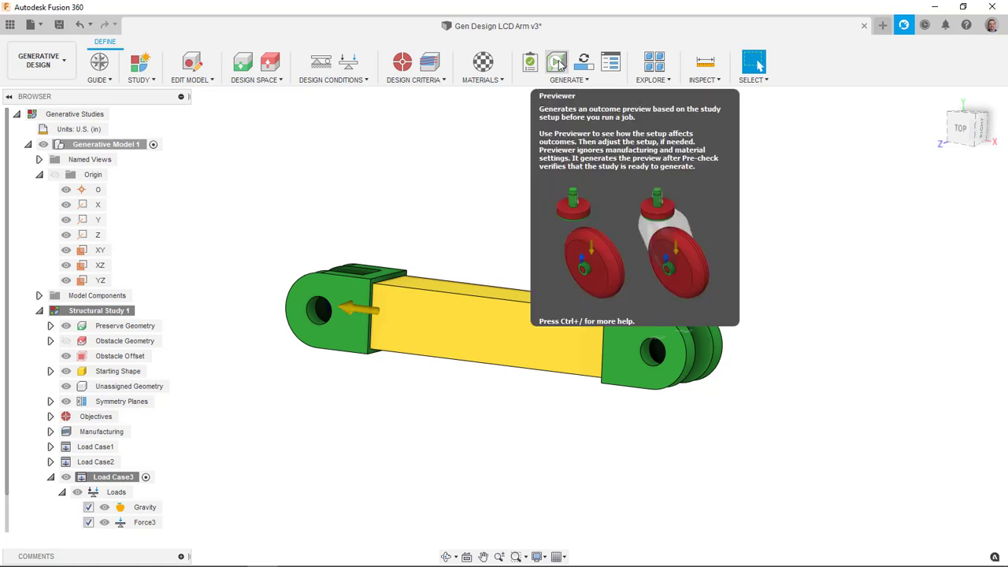
{"action": "left_click", "coordinate": [558, 63]}
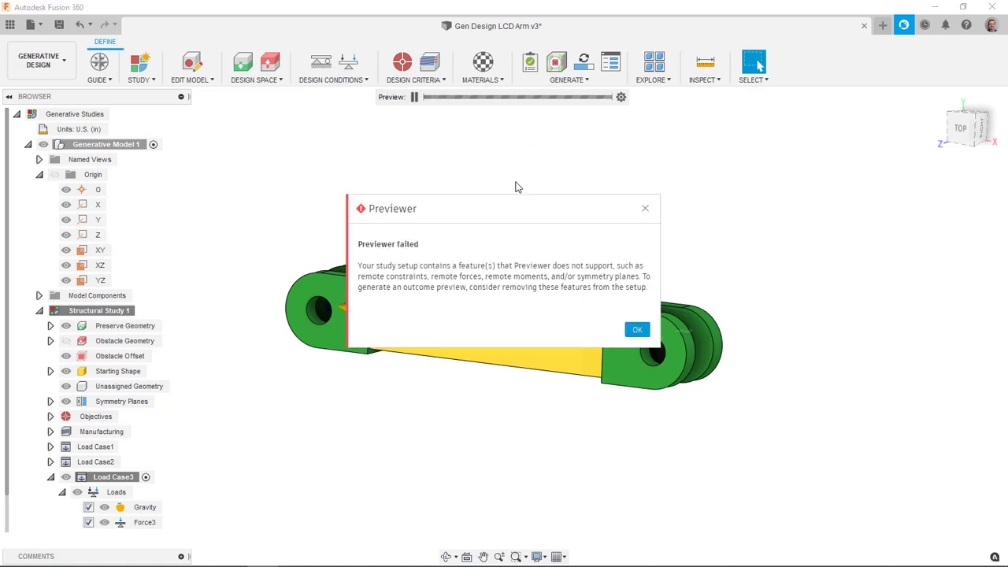
{"action": "left_click", "coordinate": [637, 329]}
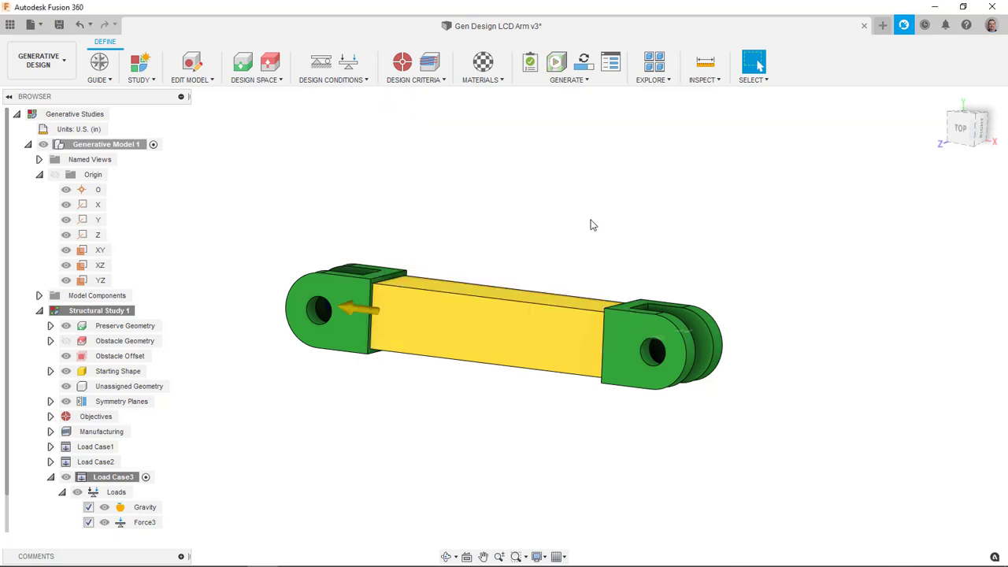
Generate Generative Model 1 - Structural Study 1 in the cloud and go to exploring its outcomes
{"action": "left_click", "coordinate": [585, 66]}
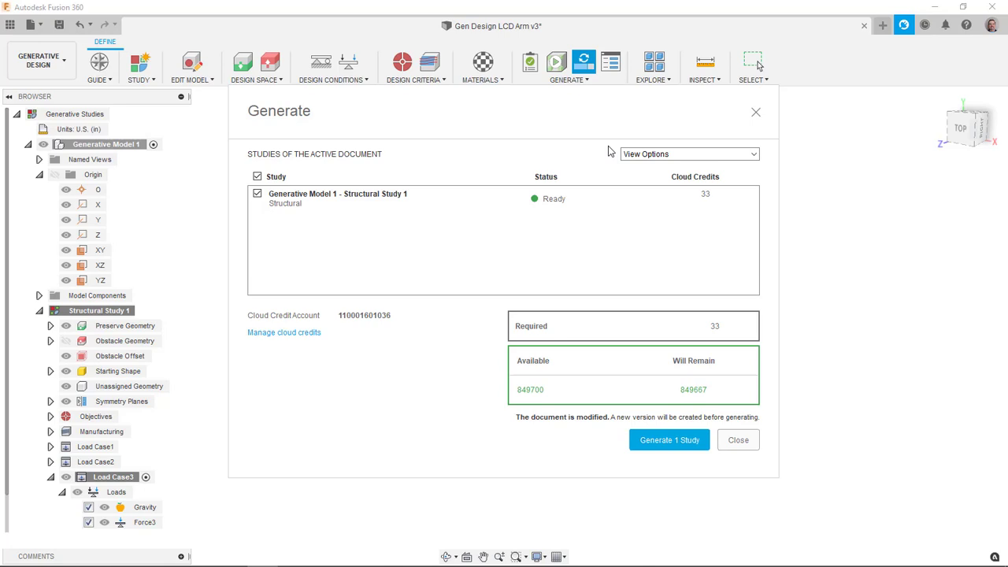
{"action": "left_click", "coordinate": [683, 444]}
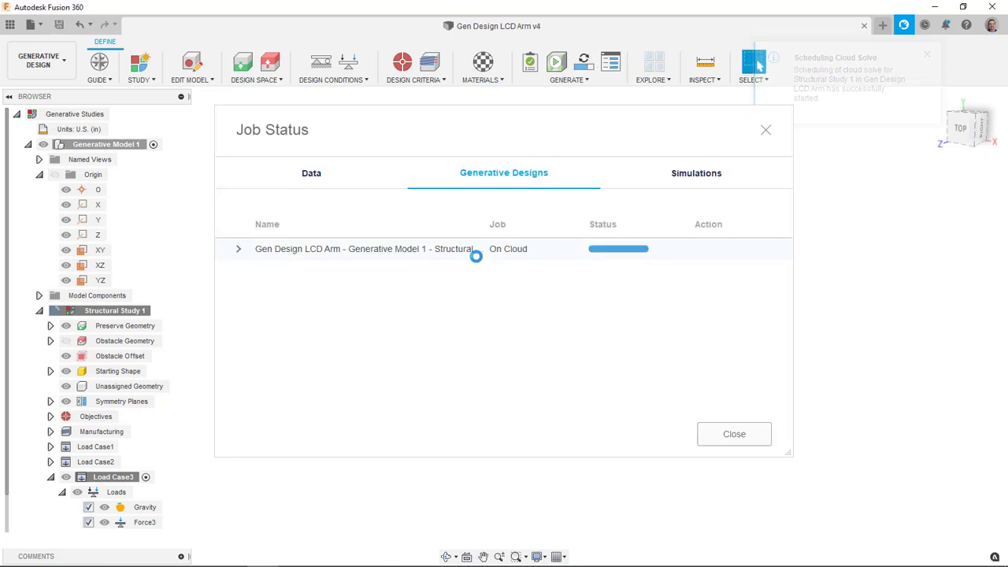
{"action": "left_click", "coordinate": [749, 437]}
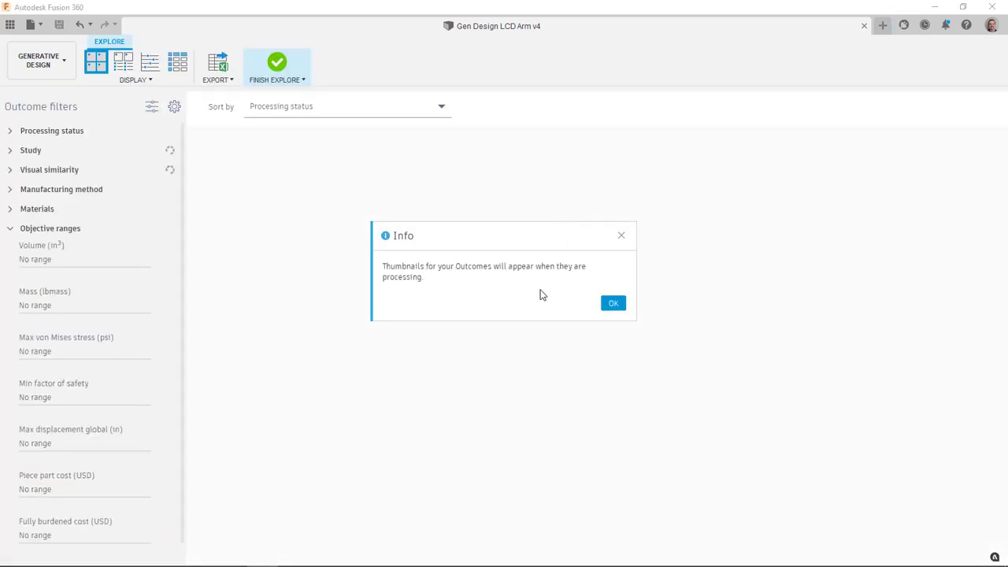
{"action": "left_click", "coordinate": [614, 303]}
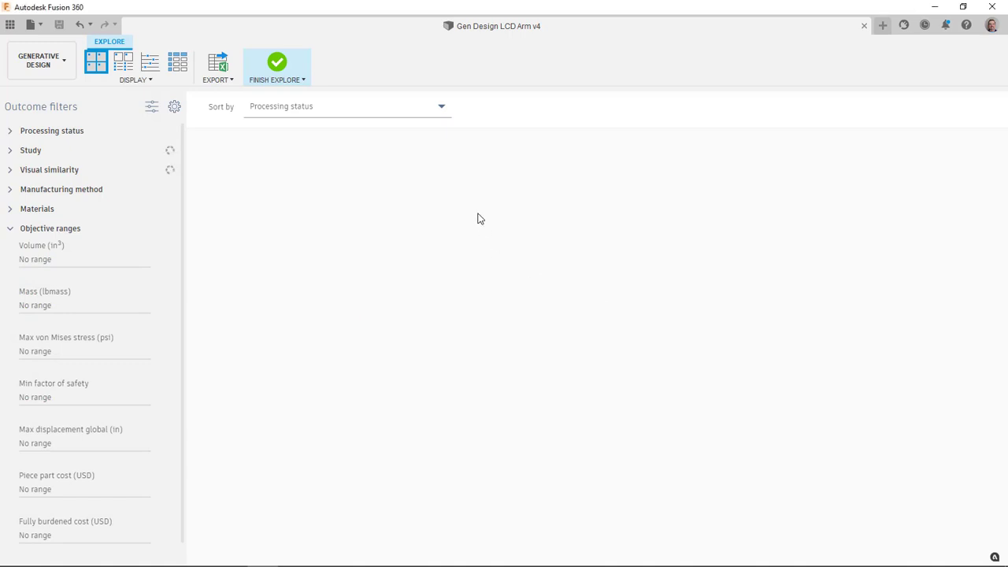